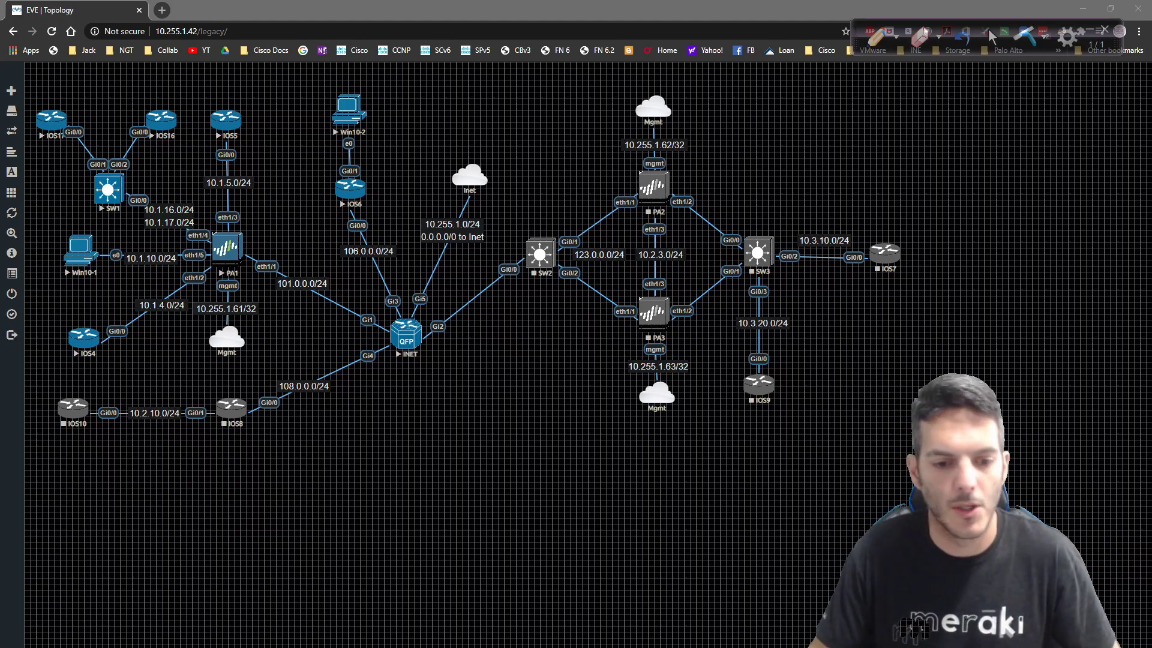
Sign in to the PA1 firewall login page with the saved username and password.
key("alt+Tab")
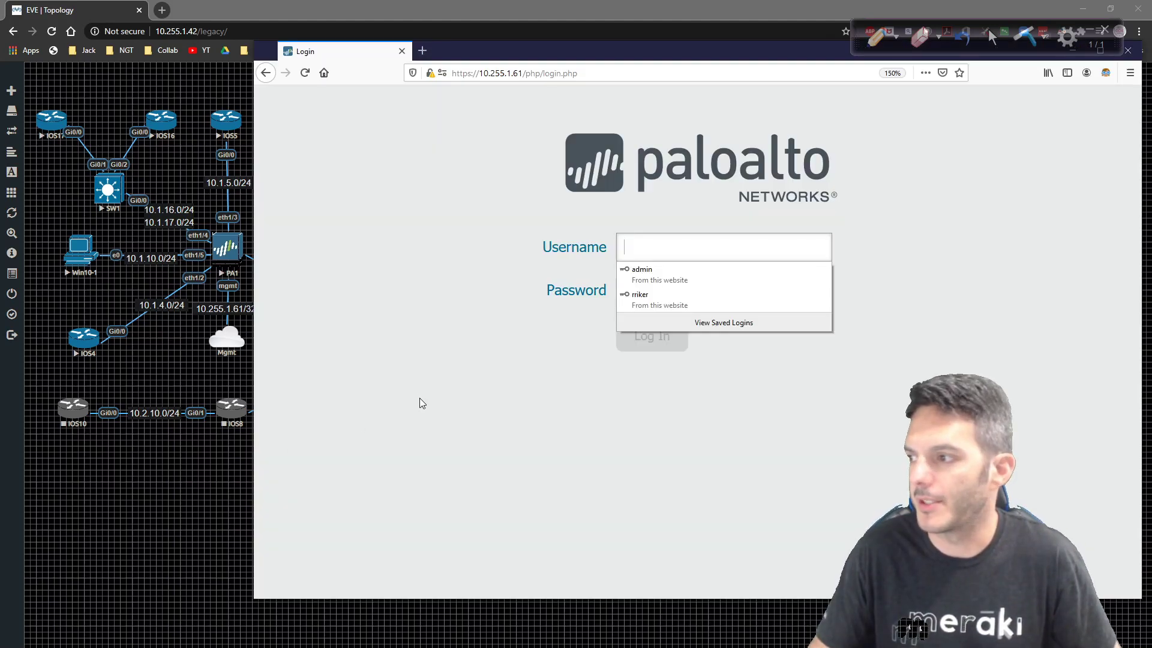
left_click(638, 260)
left_click(656, 305)
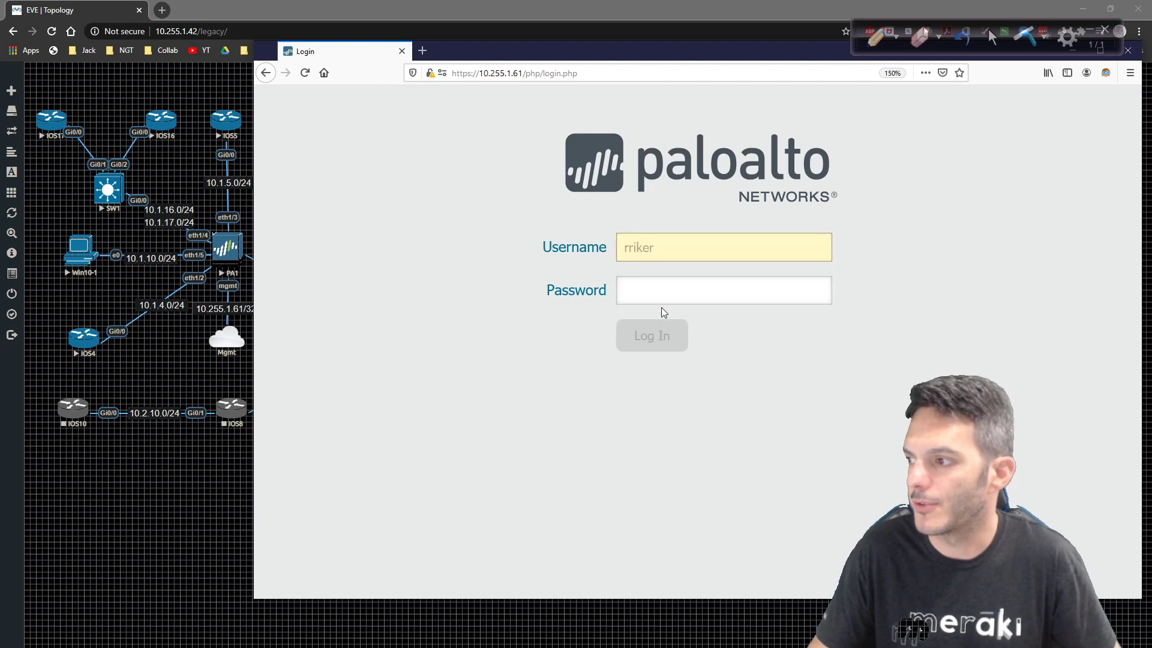
left_click(662, 300)
left_click(657, 343)
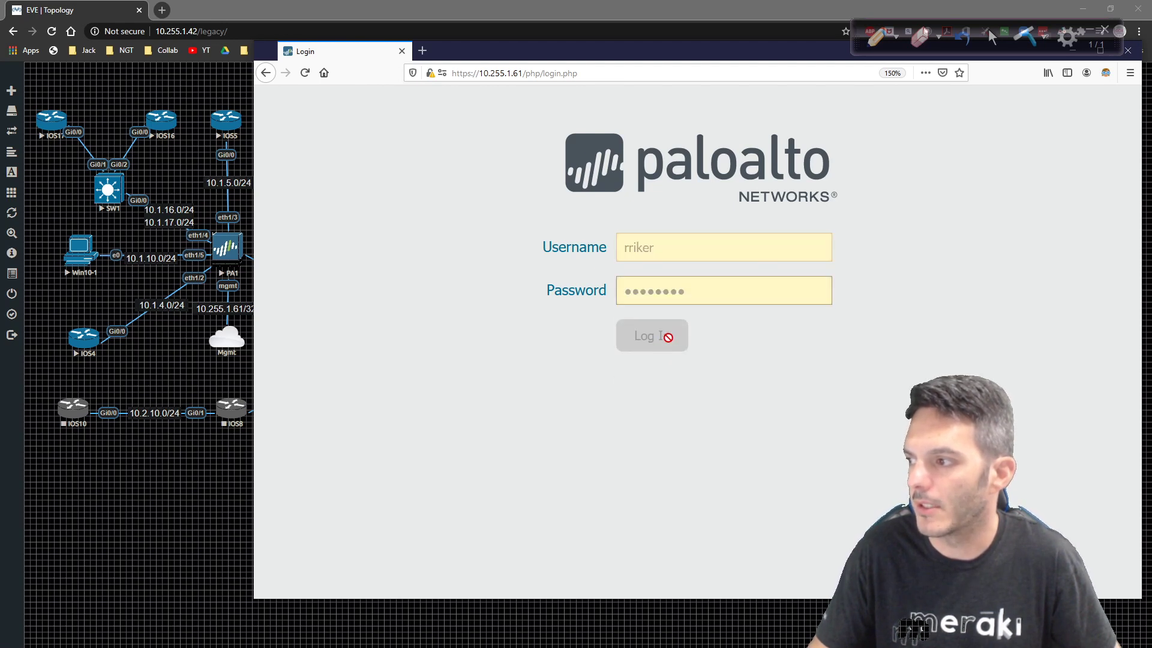
left_click(625, 345)
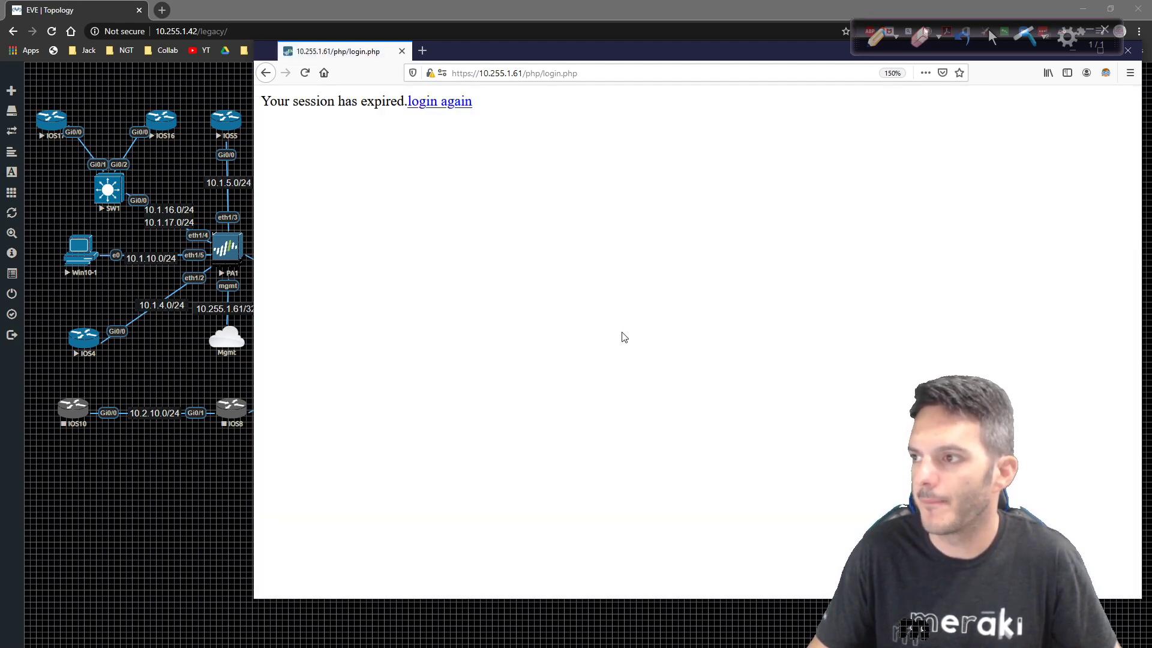
Reload the expired login page and sign in again with the saved credentials.
left_click(445, 102)
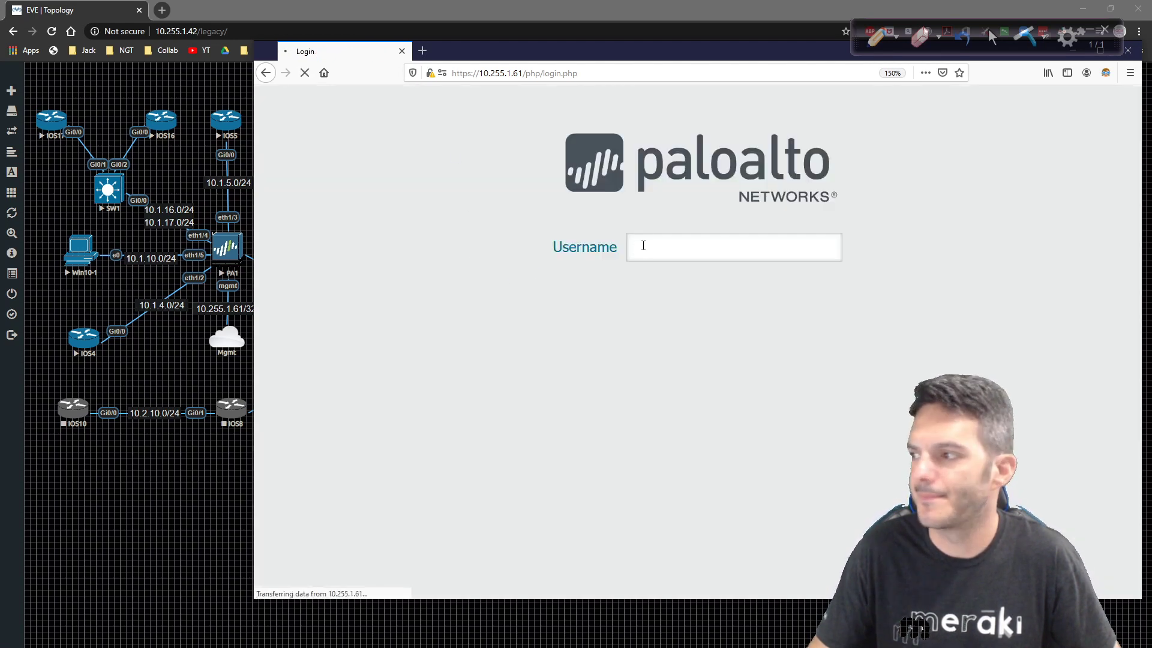
left_click(643, 245)
left_click(661, 294)
left_click(662, 290)
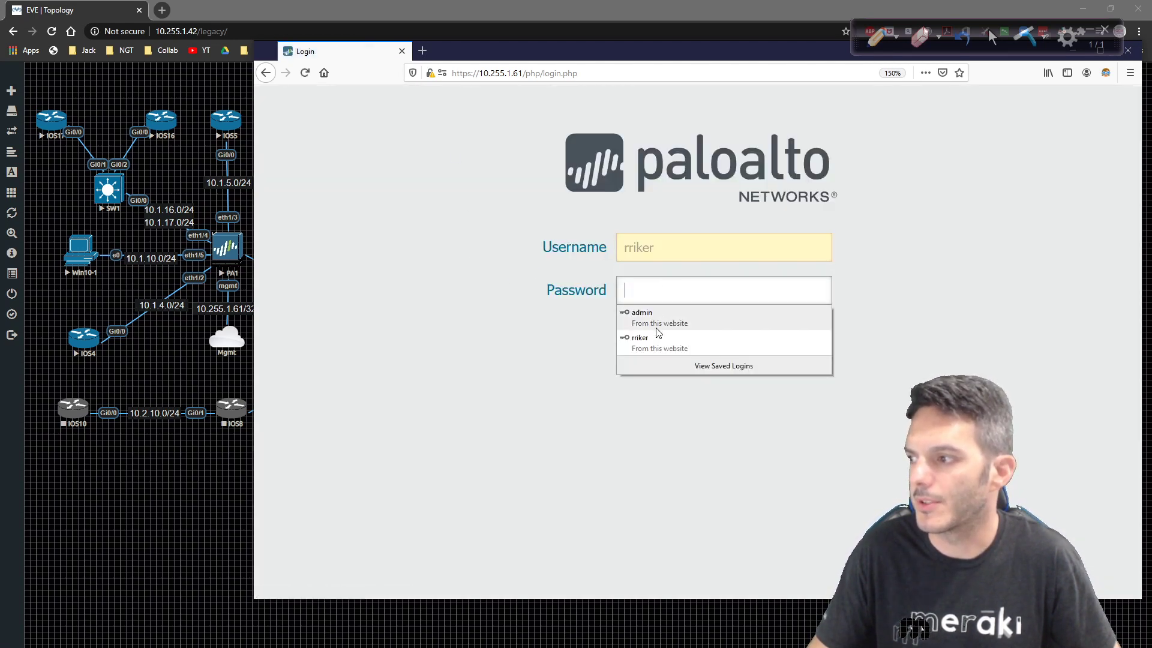
left_click(658, 338)
left_click(673, 341)
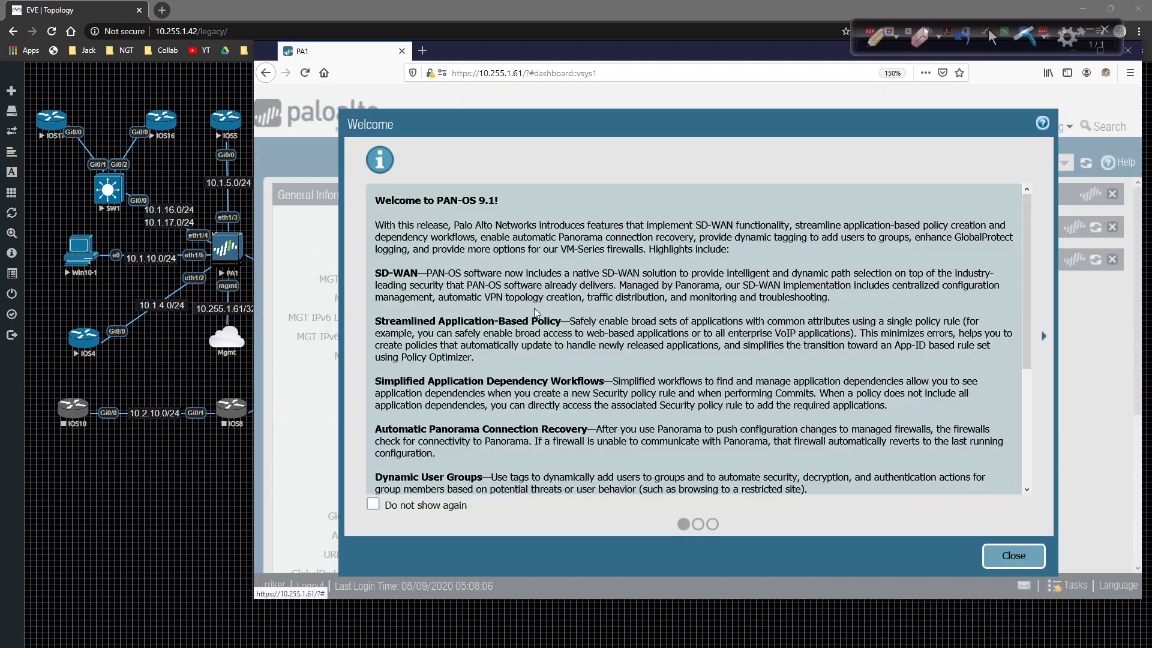
Dismiss the PAN-OS 9.1 Welcome dialog and go to the empty NAT rulebase under Policies.
left_click(999, 554)
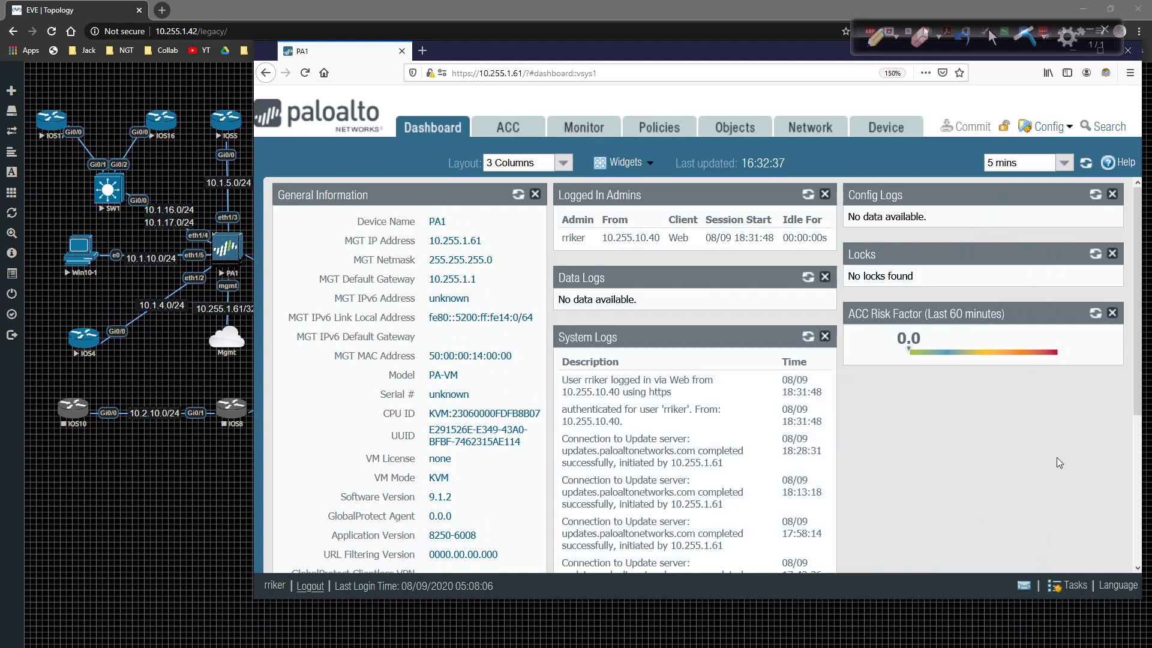
left_click(665, 131)
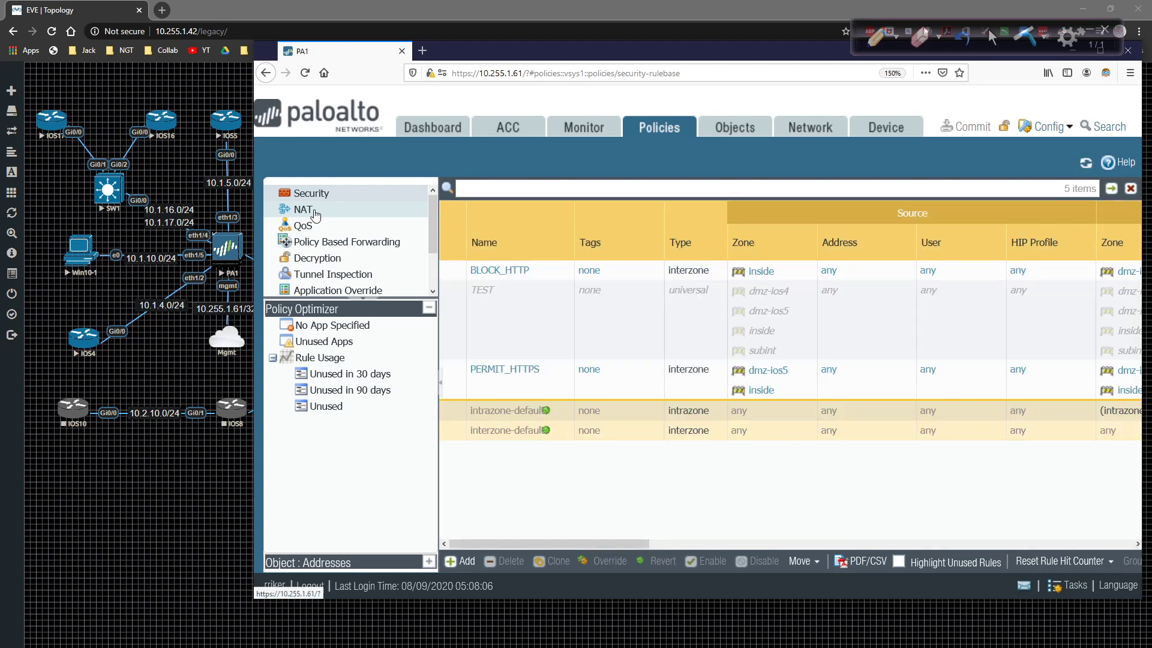
left_click(316, 215)
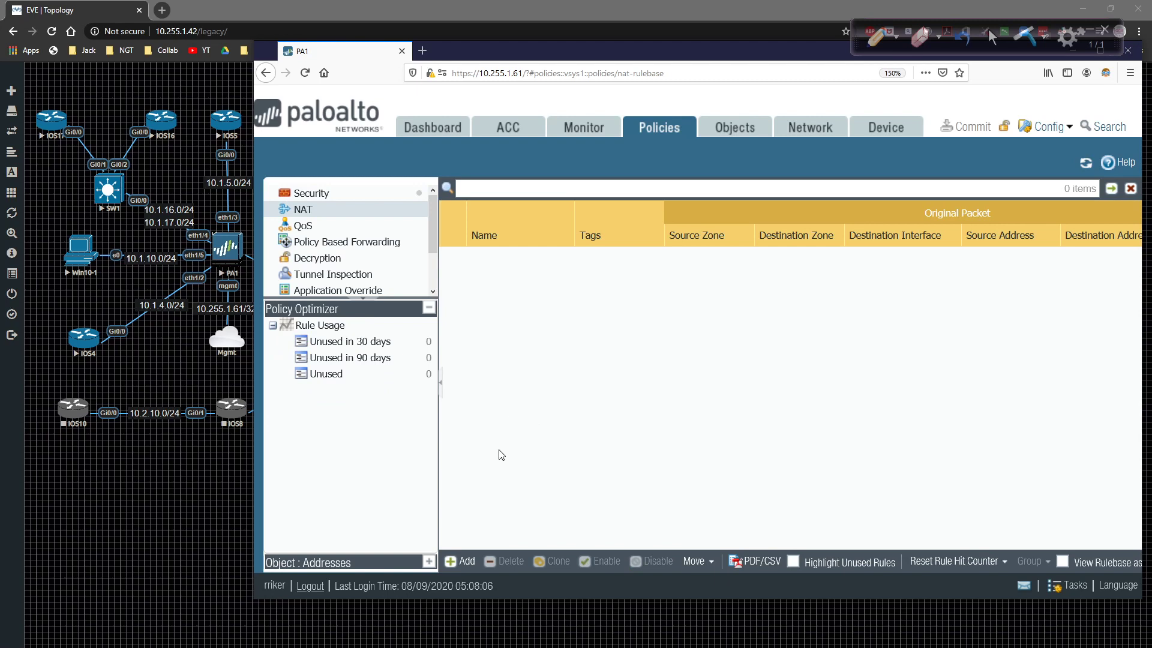
Add a NAT rule named 'Internet NAT', keeping NAT type ipv4.
left_click(462, 561)
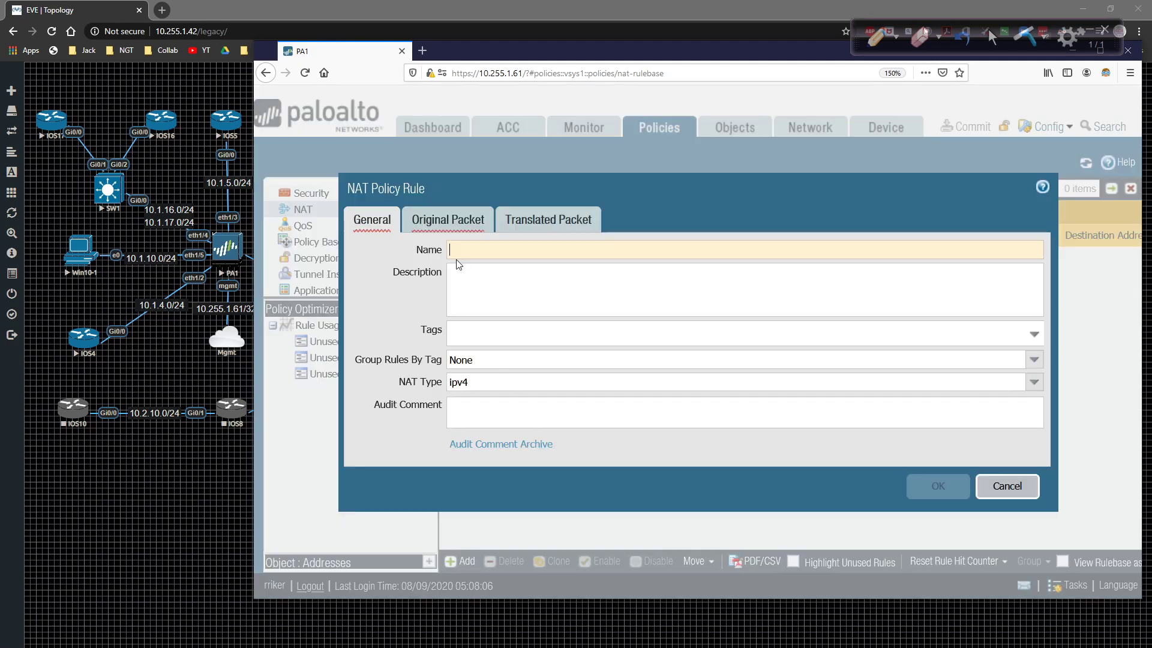
type("Interne")
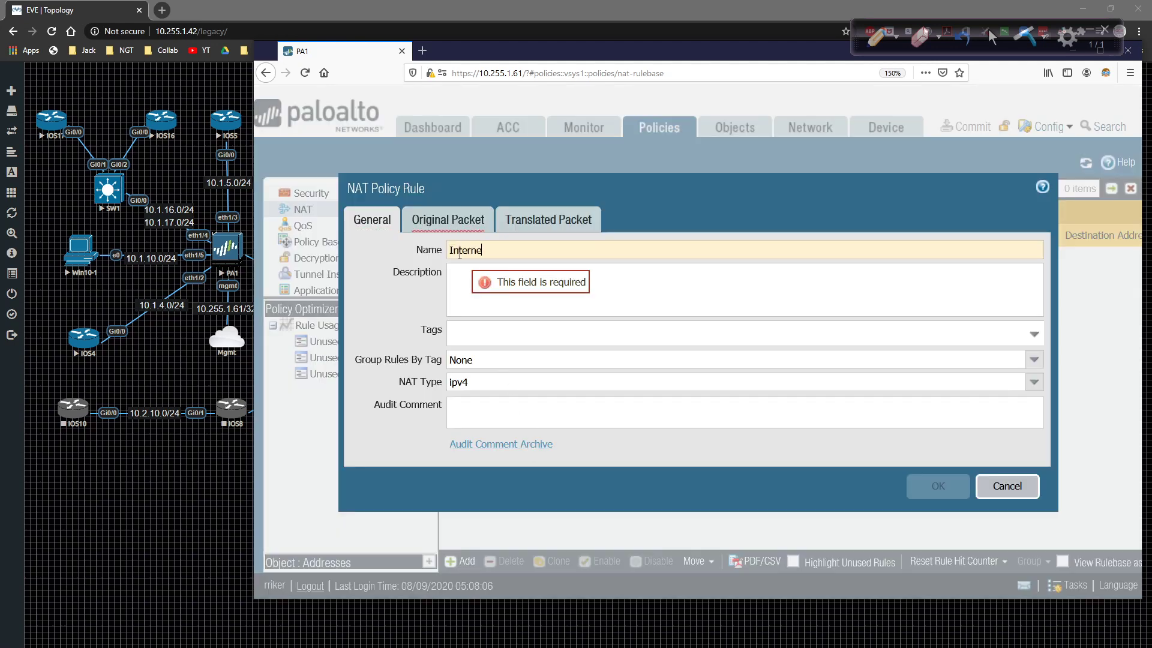
type("t NAT")
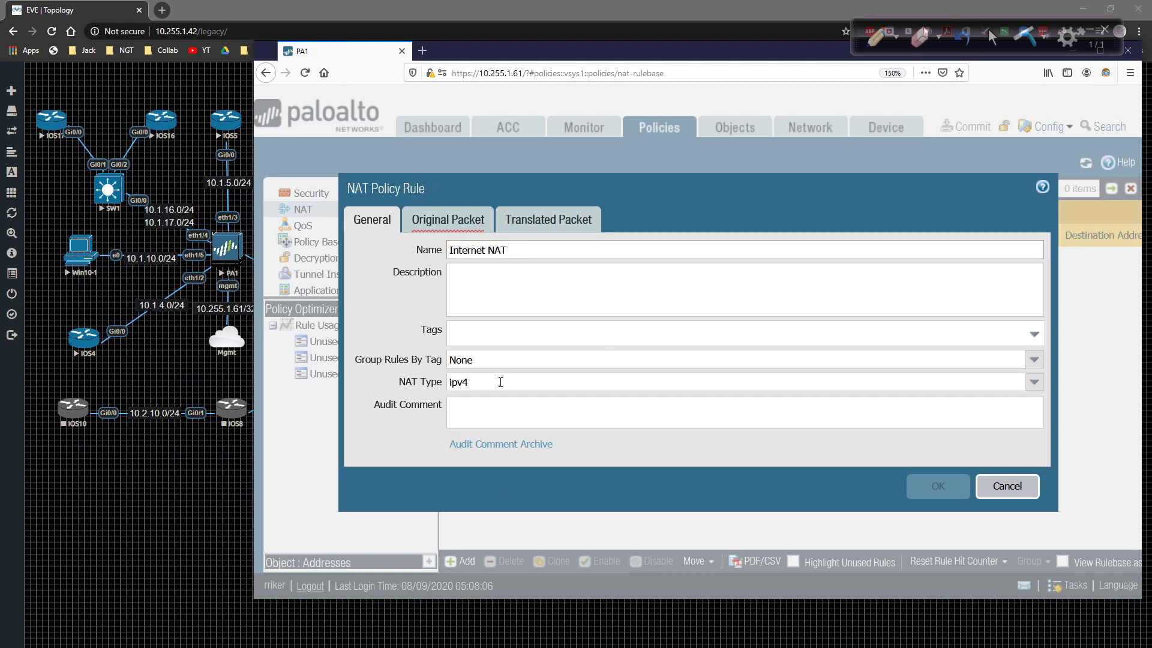
left_click(1033, 383)
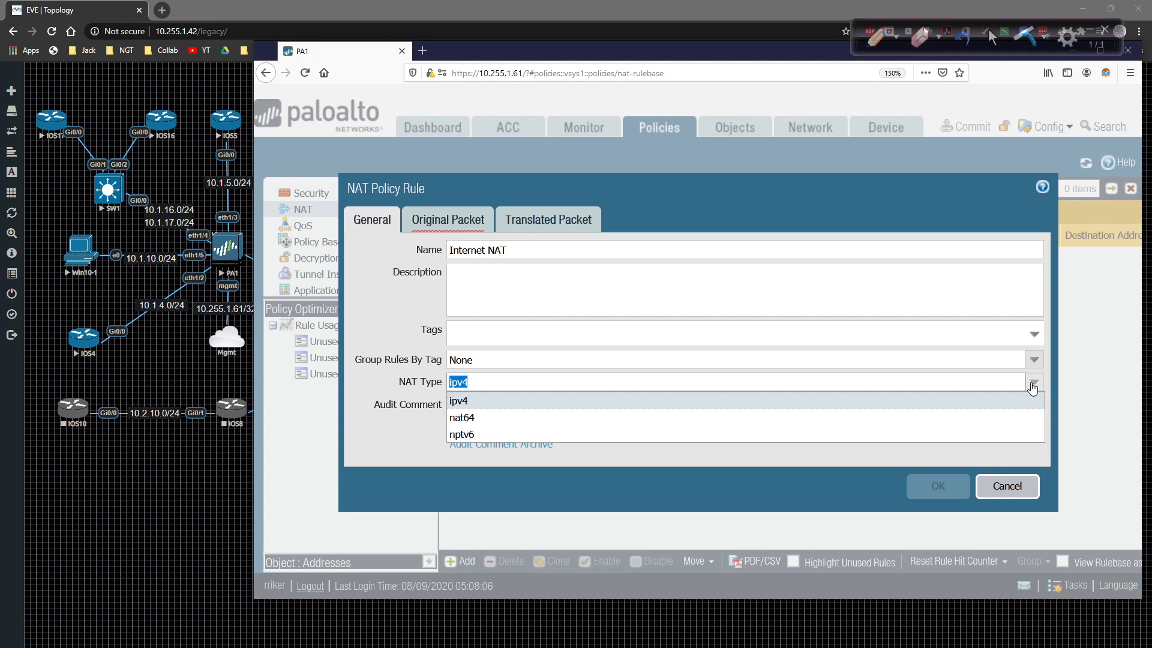
left_click(1033, 384)
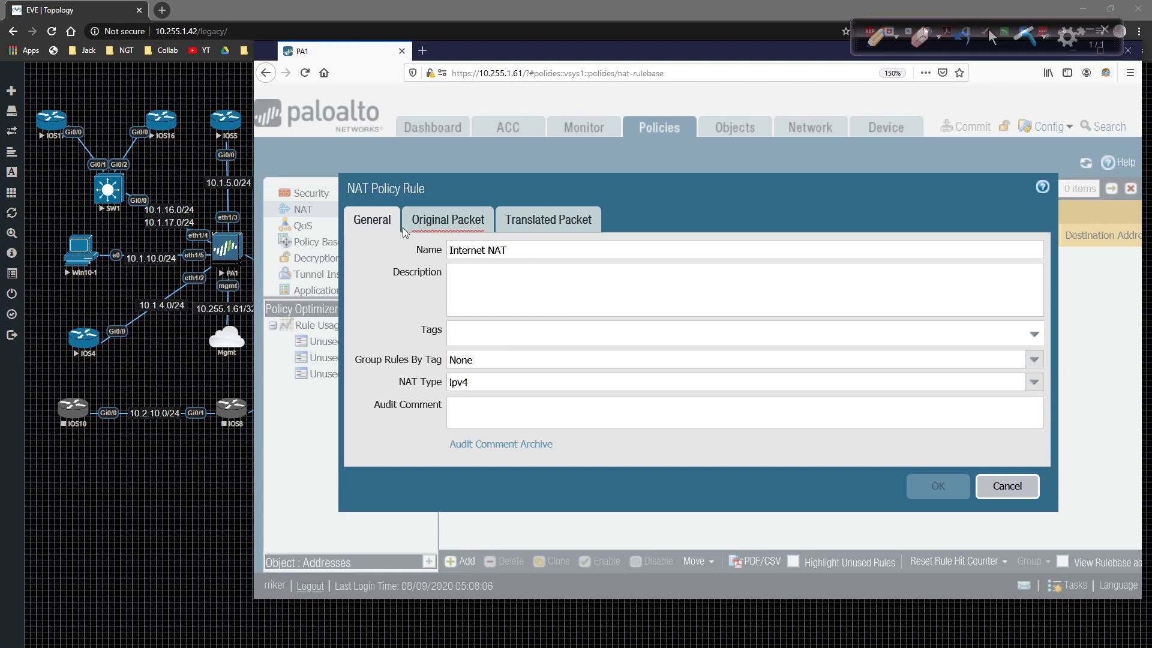
Match source zone inside, destination zone outside and destination interface ethernet1/1 on the Original Packet tab.
left_click(423, 220)
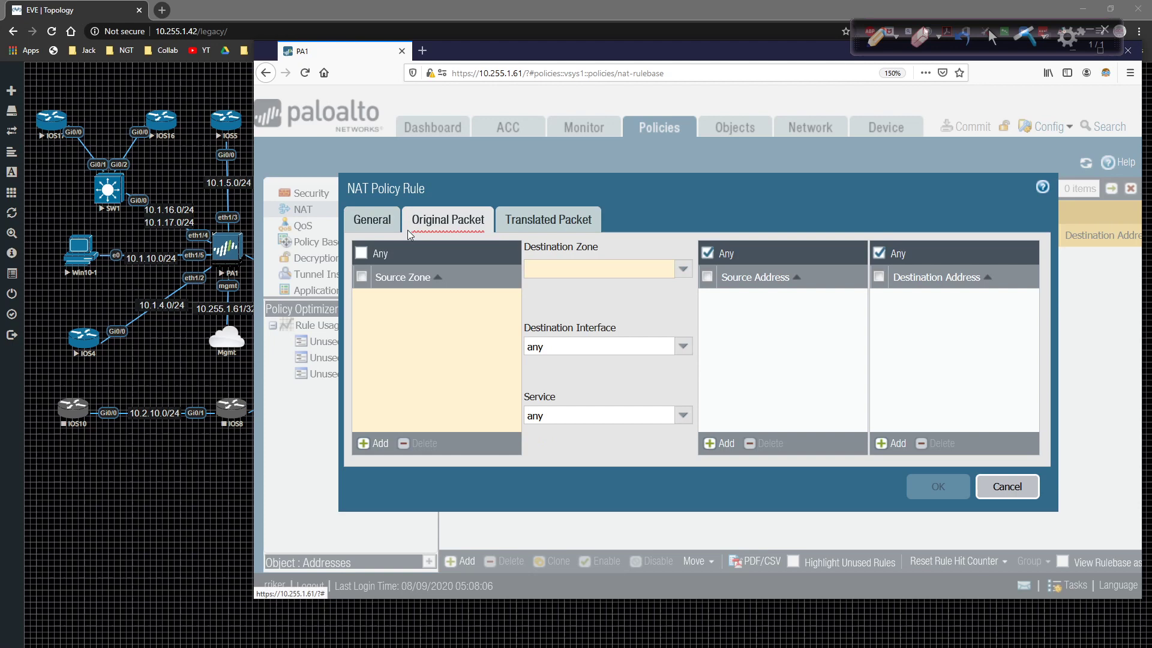
left_click(373, 443)
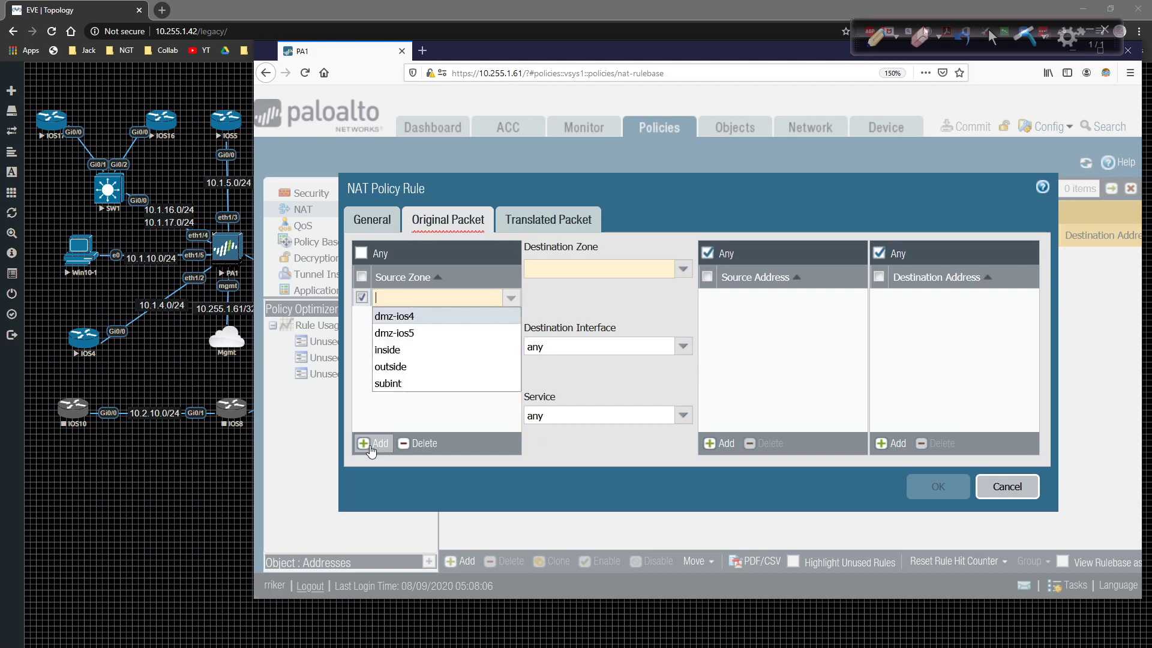
left_click(401, 354)
left_click(637, 290)
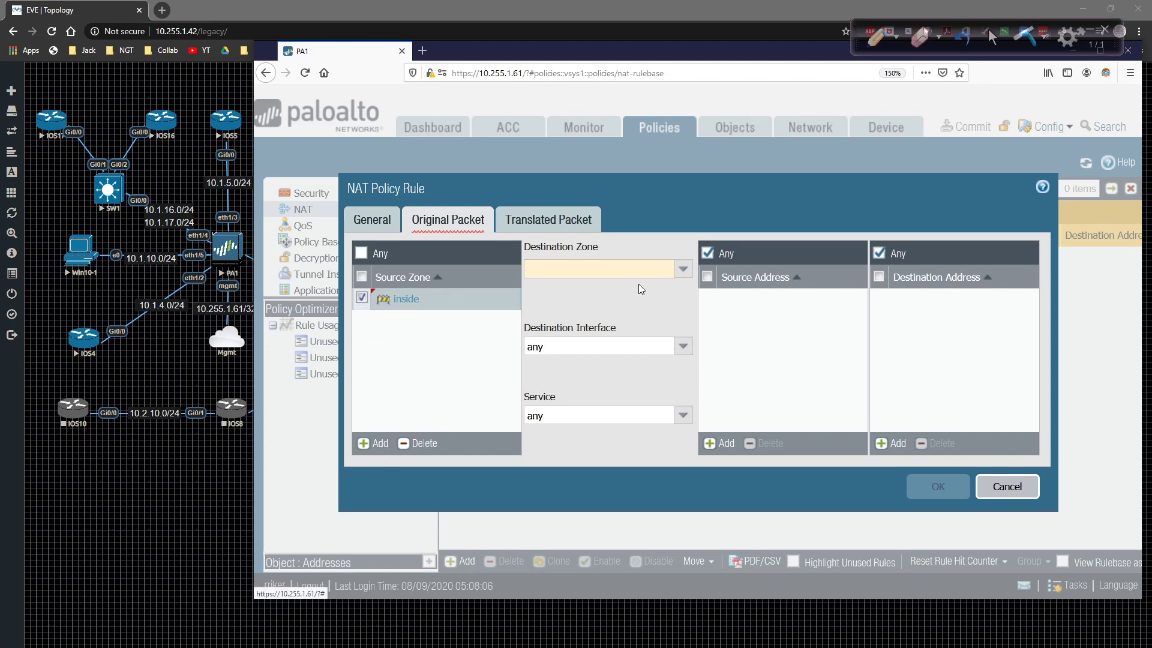
left_click(683, 270)
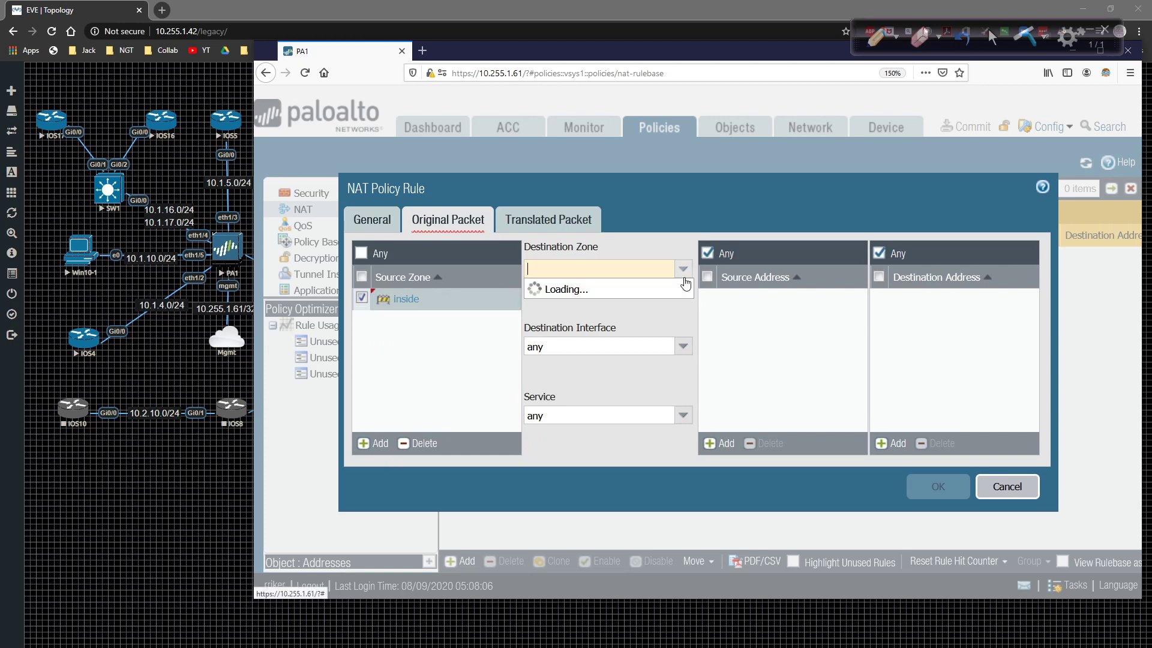
left_click(652, 340)
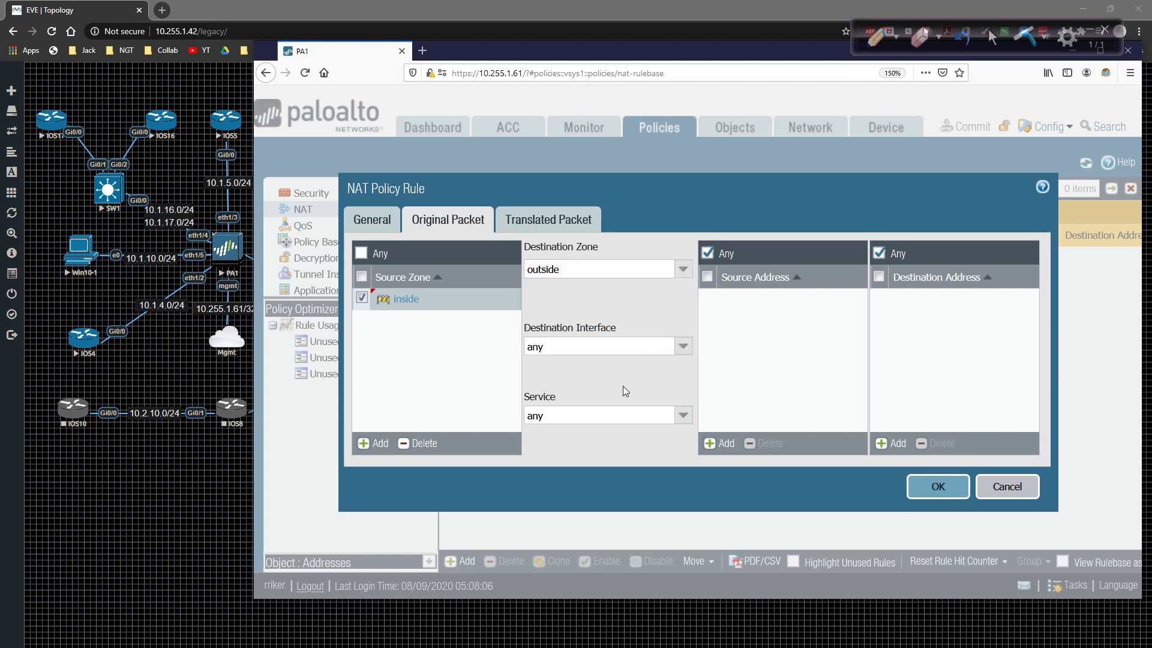
mouse_move(619, 61)
left_mouse_down()
mouse_move(660, 62)
mouse_move(623, 60)
left_mouse_up()
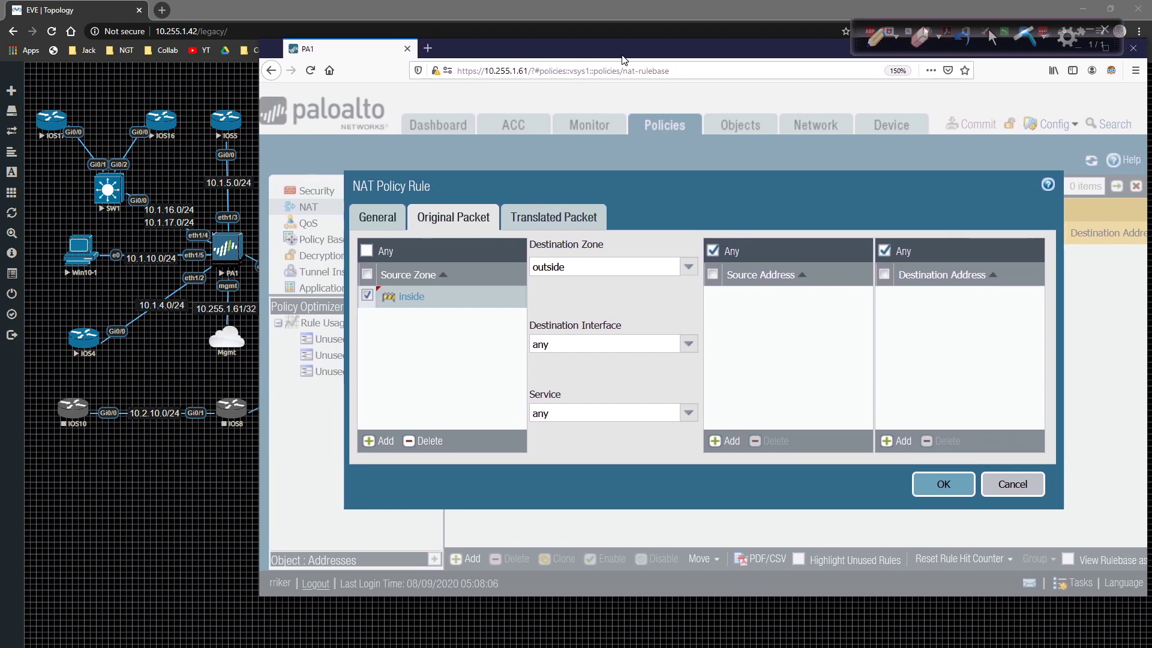
left_click(685, 346)
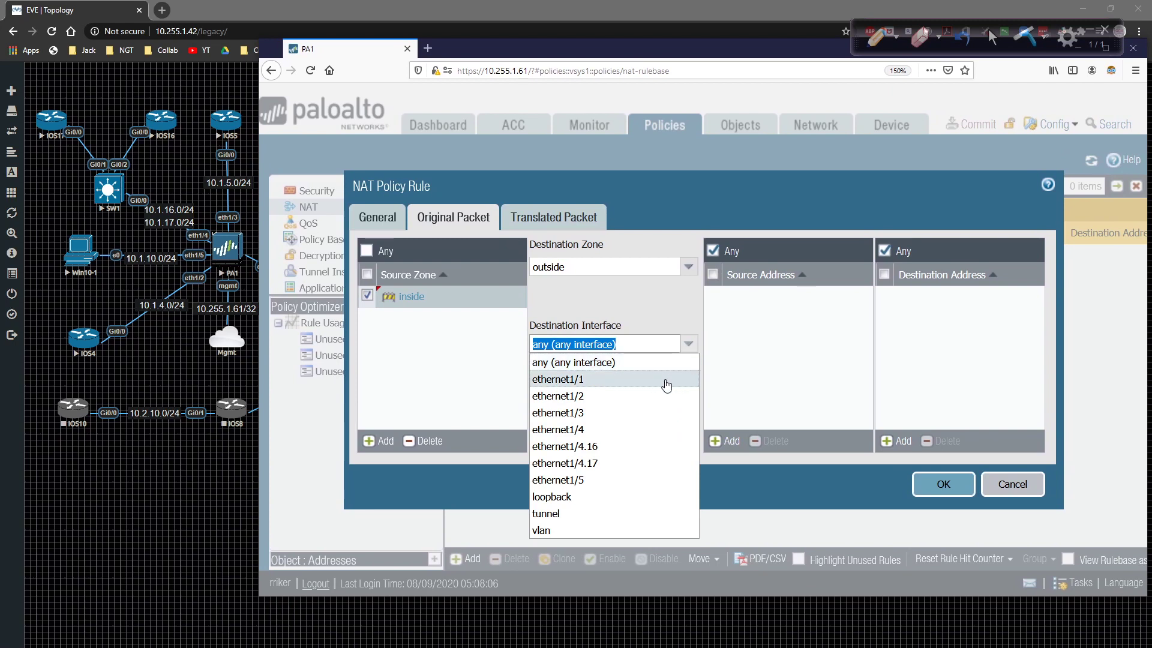
left_click(667, 385)
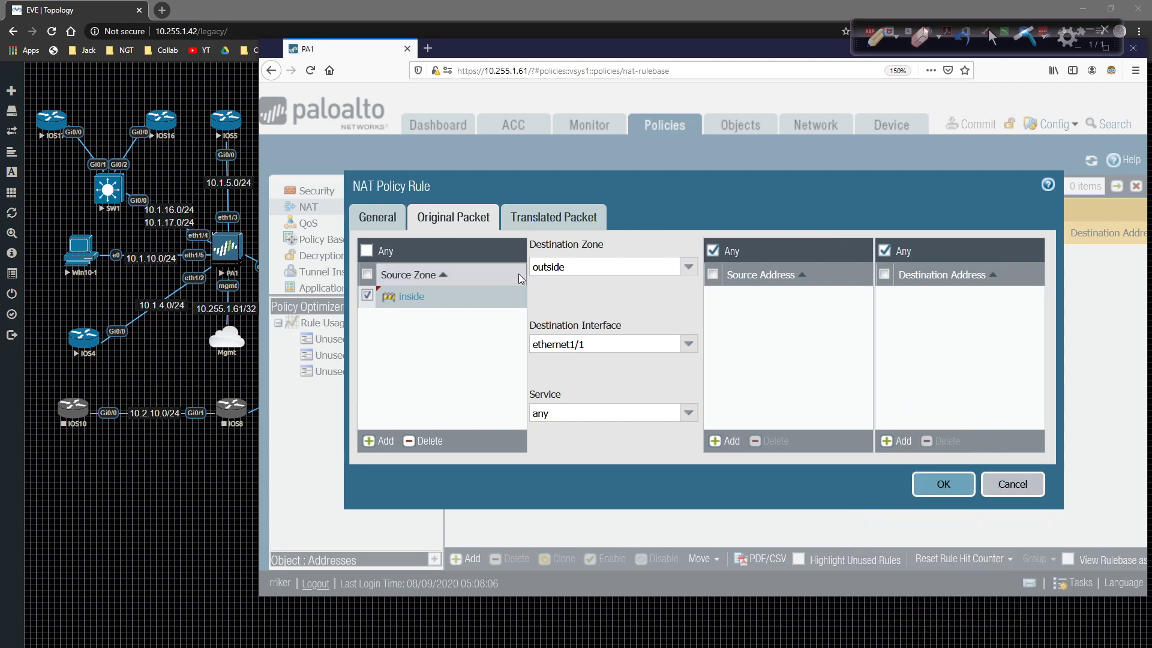
left_click(688, 413)
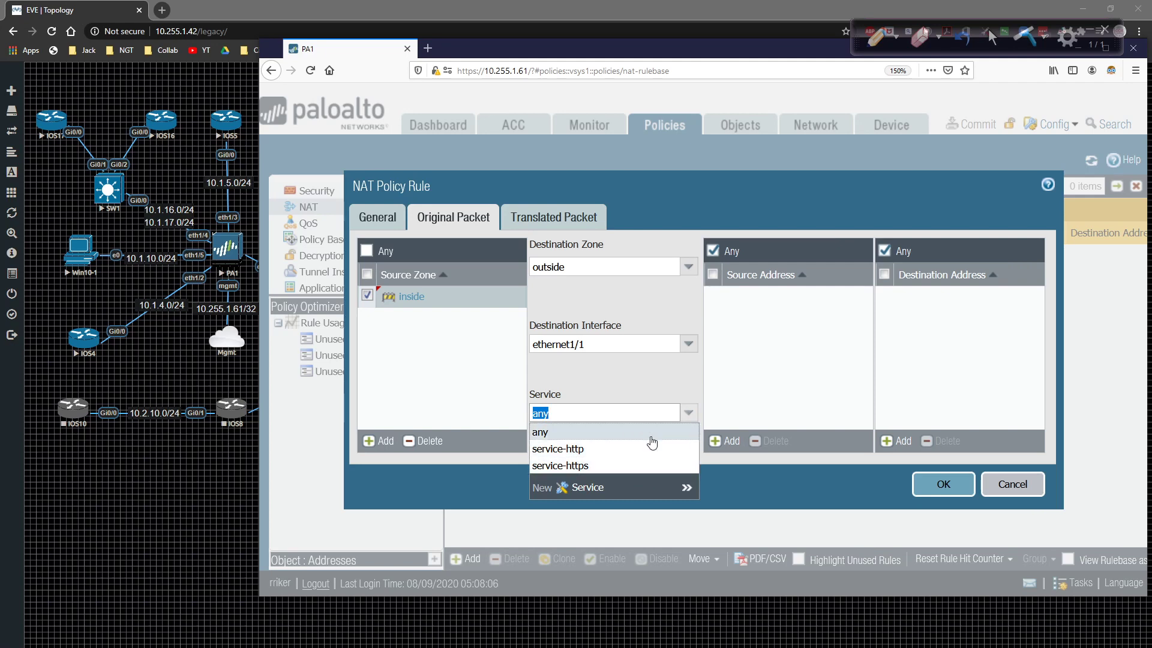
left_click(658, 367)
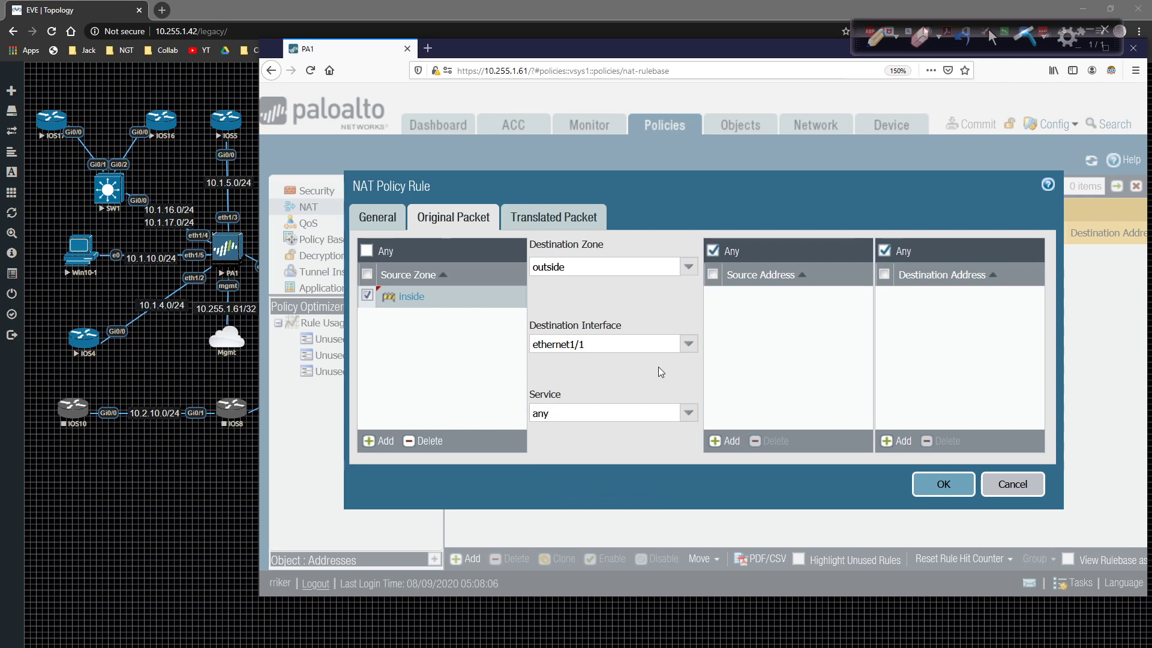
List the Translated Packet source translation types, then pick the annotation pen.
left_click(577, 226)
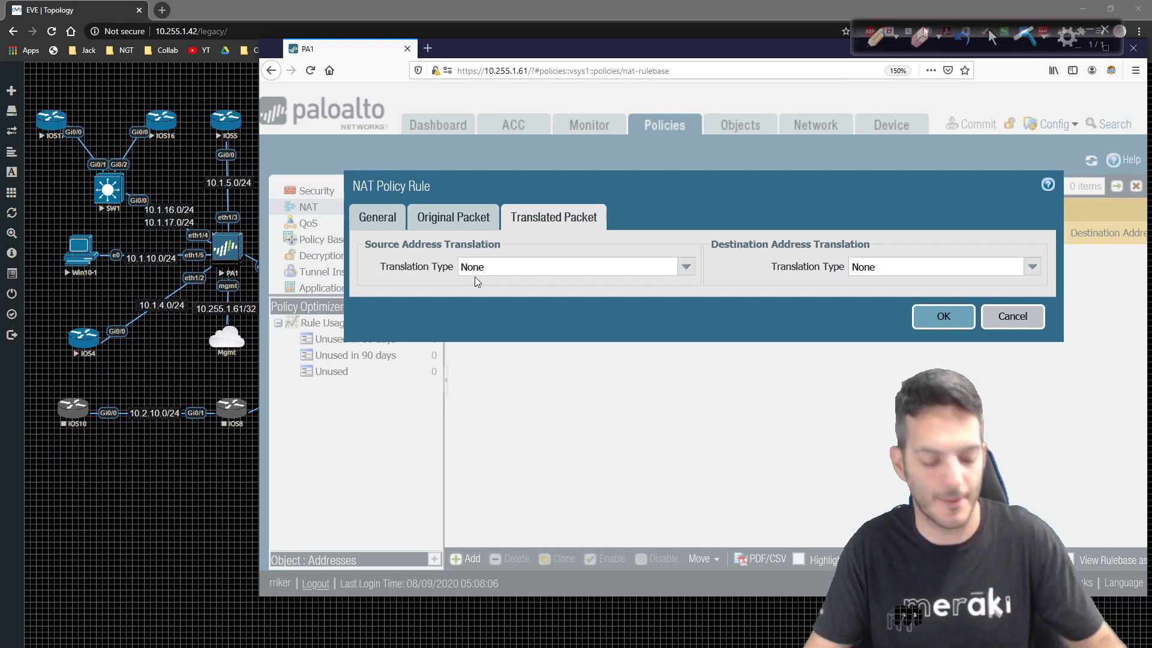
left_click(687, 269)
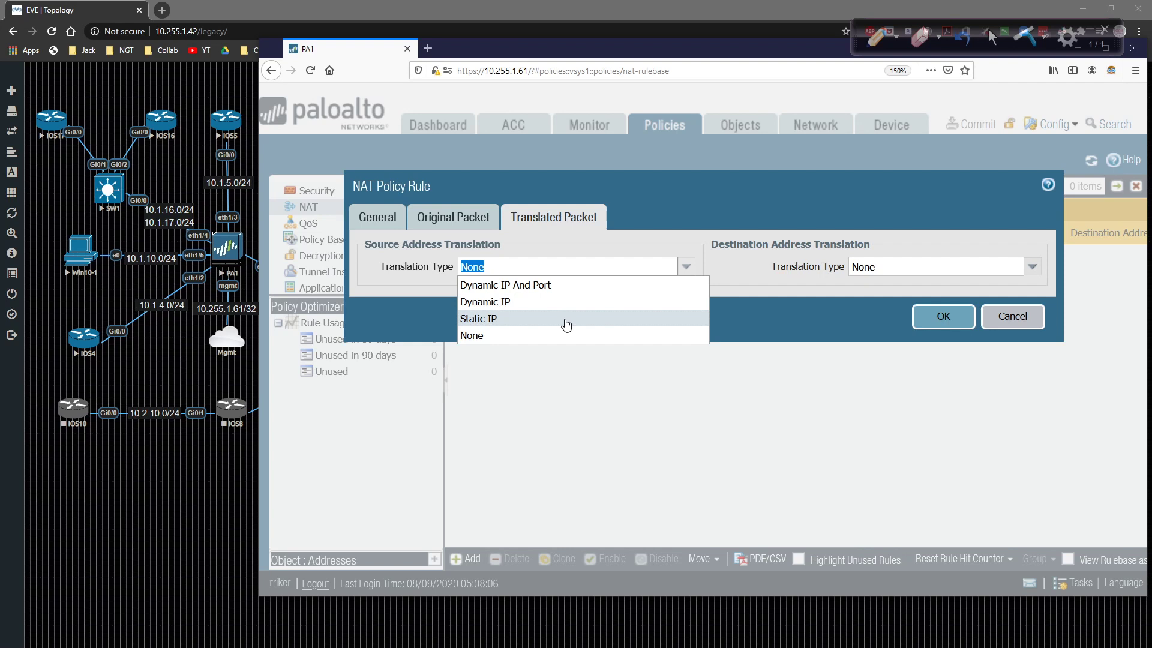
left_click(878, 36)
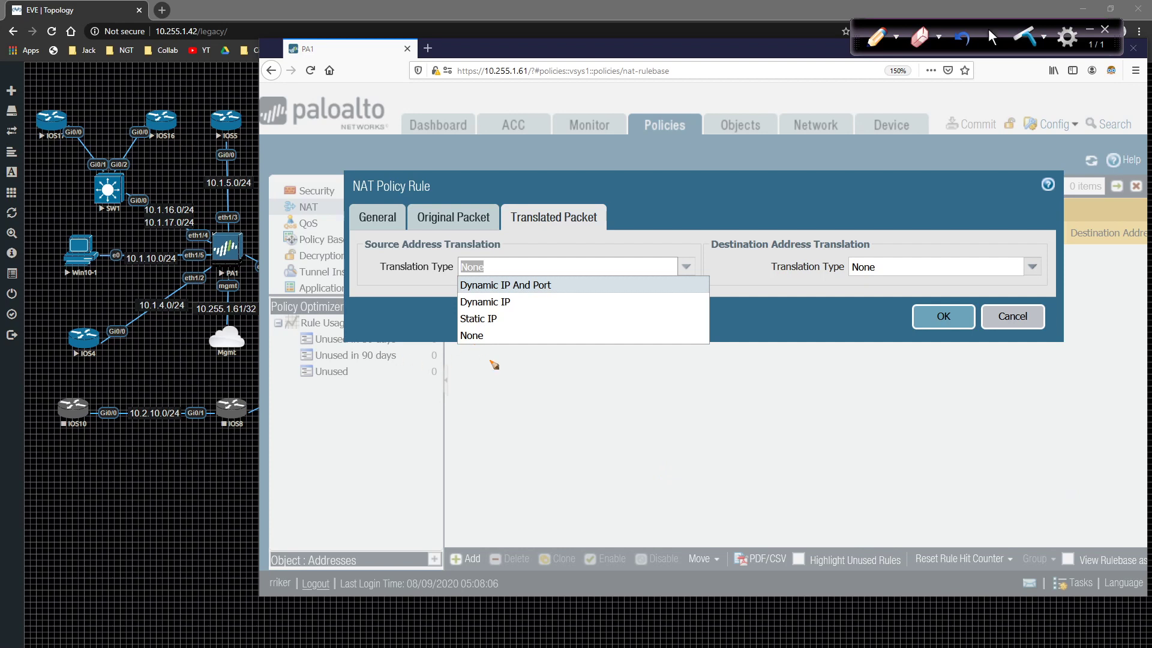
Handwrite 'Static 192.168.21.63 ⇄ 101.0.0.63' with two-way arrows, then 'Dynamic IP' below.
left_click_drag(468, 368, 465, 382)
mouse_move(484, 364)
left_mouse_down()
mouse_move(482, 379)
mouse_move(569, 373)
left_mouse_up()
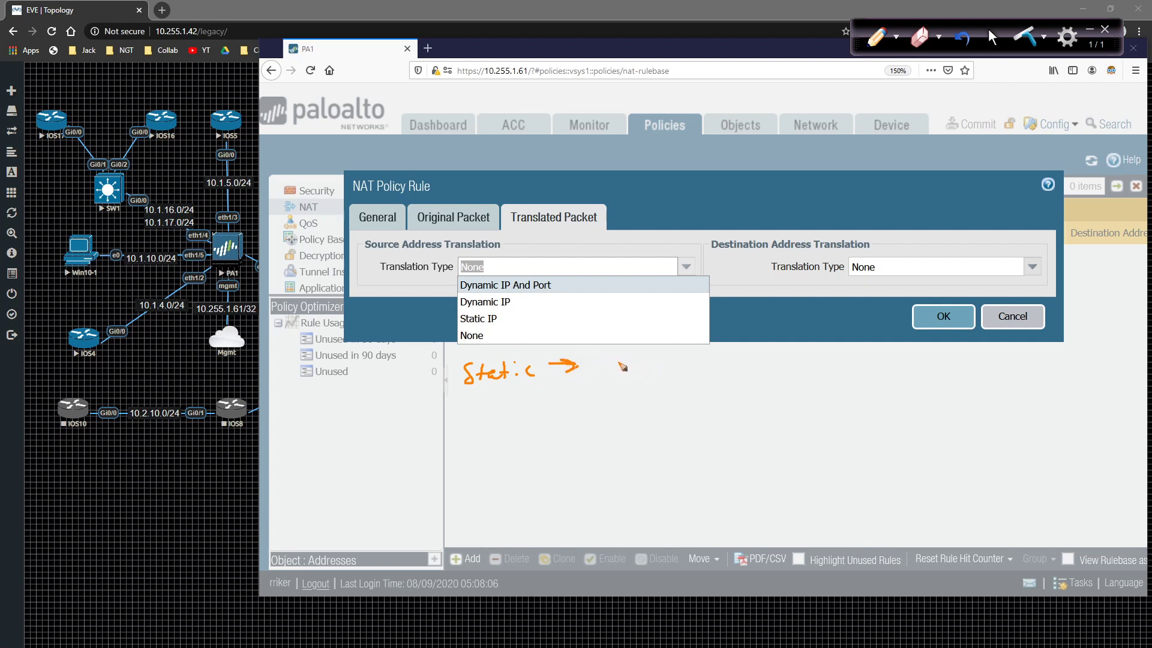
mouse_move(616, 358)
left_mouse_down()
mouse_move(615, 375)
mouse_move(639, 360)
mouse_move(709, 375)
mouse_move(944, 355)
mouse_move(939, 366)
left_mouse_up()
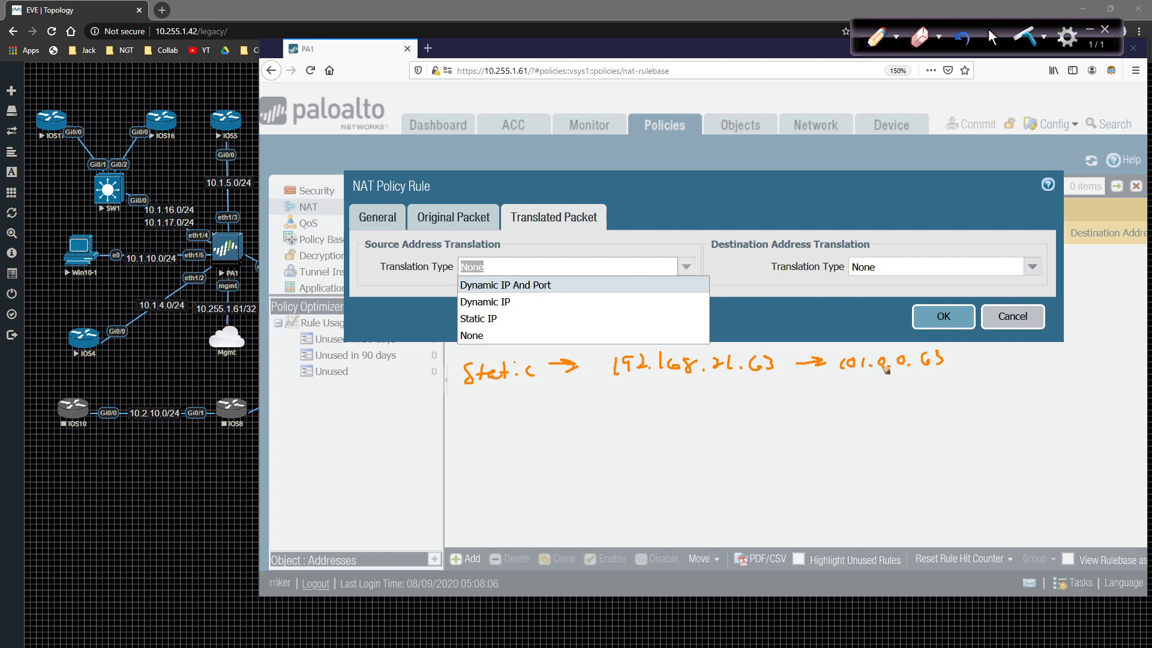
mouse_move(830, 379)
left_mouse_down()
mouse_move(790, 382)
mouse_move(827, 378)
mouse_move(816, 393)
mouse_move(837, 383)
left_mouse_up()
mouse_move(970, 354)
left_mouse_down()
mouse_move(992, 359)
mouse_move(946, 355)
mouse_move(967, 364)
left_mouse_up()
mouse_move(839, 355)
left_mouse_down()
mouse_move(778, 345)
mouse_move(794, 355)
left_mouse_up()
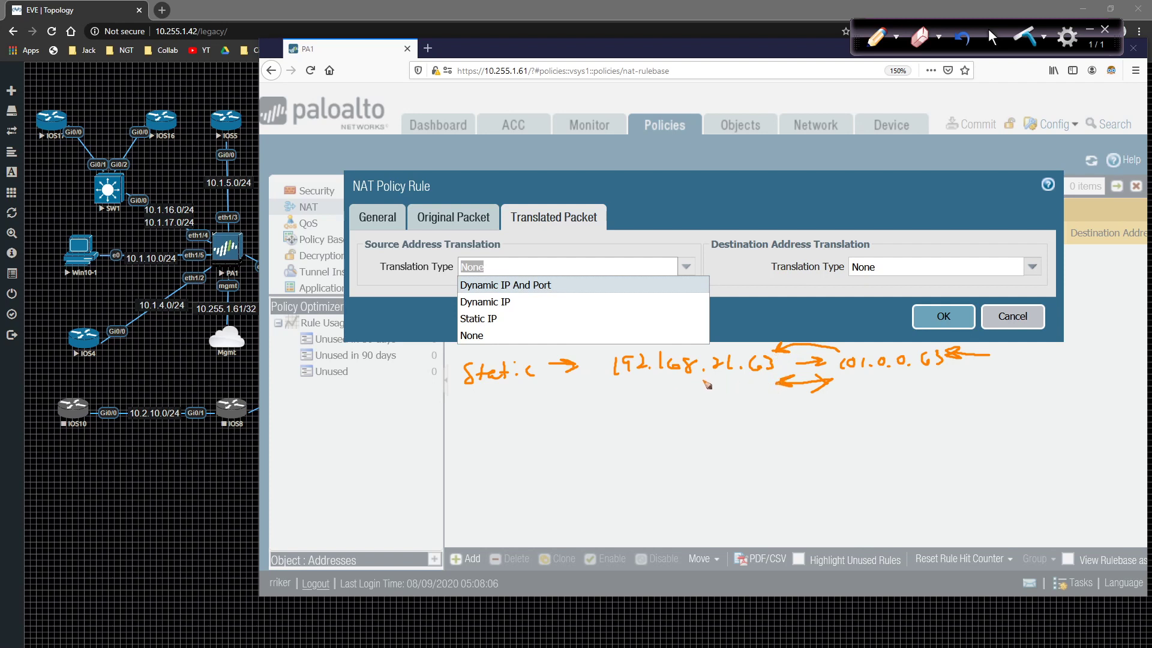
mouse_move(697, 384)
left_mouse_down()
mouse_move(751, 380)
mouse_move(840, 403)
mouse_move(867, 379)
left_mouse_up()
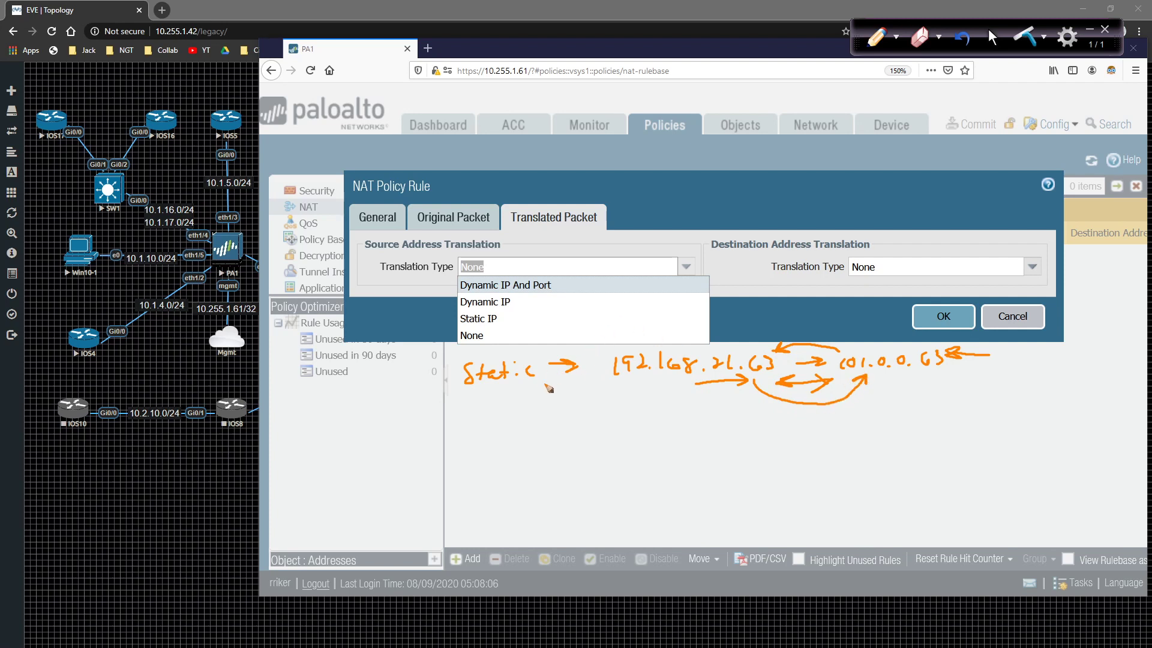
mouse_move(465, 419)
left_mouse_down()
mouse_move(487, 433)
mouse_move(543, 422)
mouse_move(552, 406)
mouse_move(585, 411)
left_mouse_up()
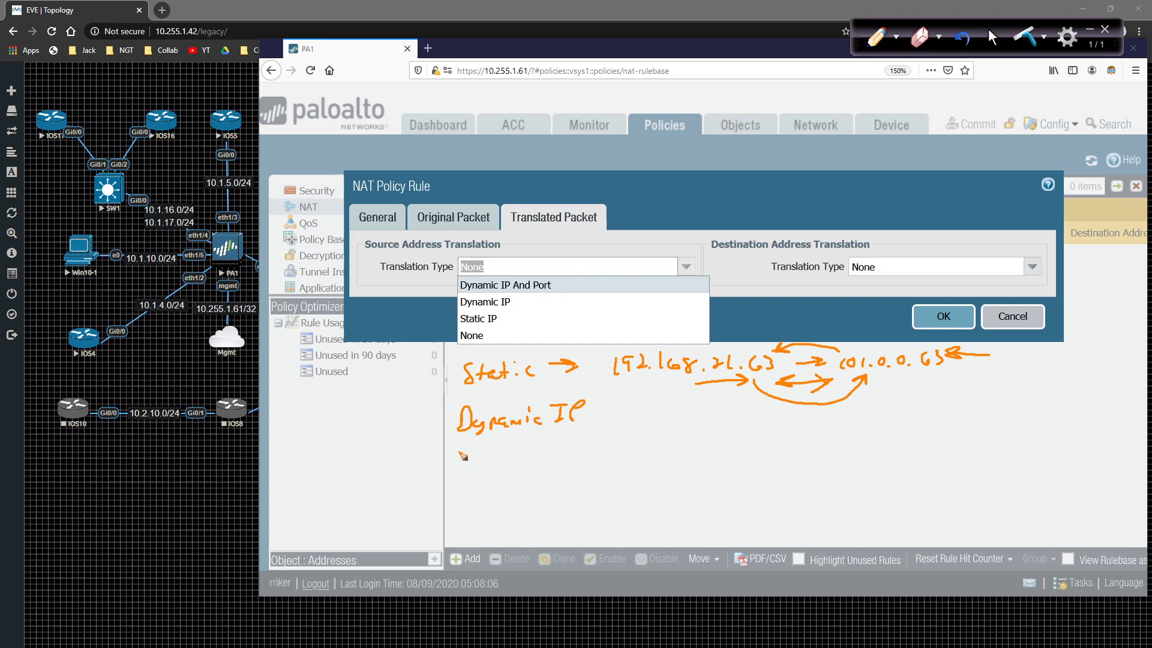
Handwrite the Dynamic IP example 10.1.10.0/27 → 101.0.0.0/27.
left_click_drag(464, 452, 486, 452)
left_click_drag(487, 458, 564, 454)
left_click(532, 450)
left_click_drag(567, 445, 576, 454)
left_click_drag(662, 439, 766, 444)
left_click(695, 445)
left_click(719, 445)
left_click(742, 446)
left_click_drag(775, 437, 785, 445)
left_click_drag(783, 436, 788, 445)
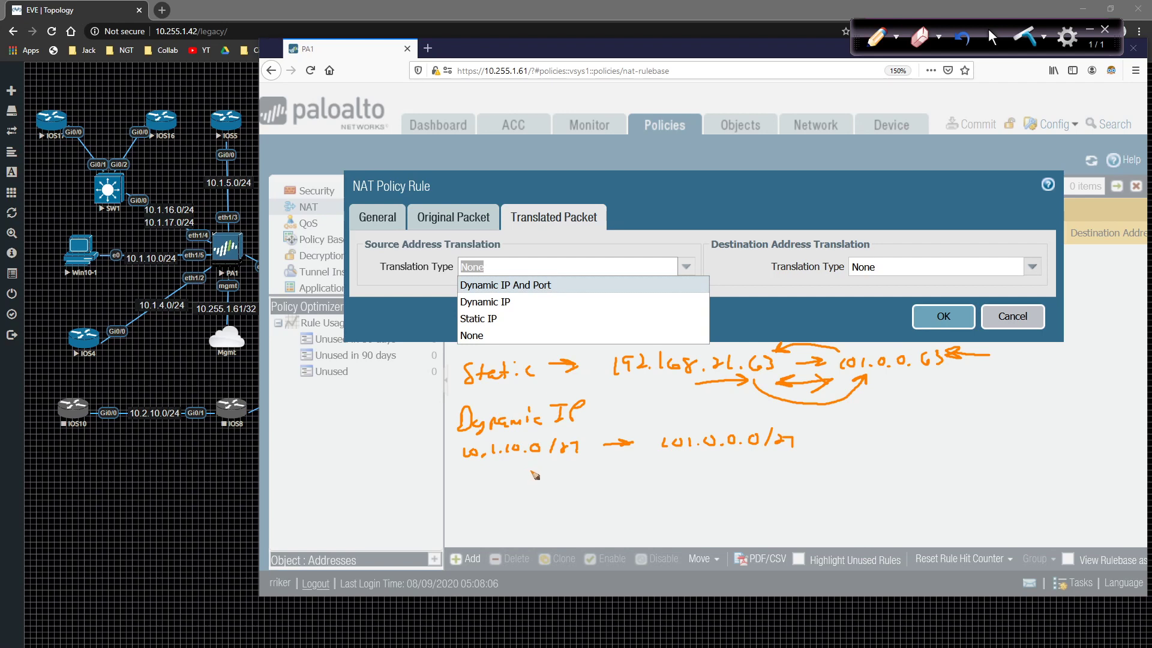
Note host range 1-30 under both subnets and link the two ranges.
mouse_move(535, 466)
left_mouse_down()
mouse_move(537, 476)
mouse_move(573, 464)
left_mouse_up()
left_click_drag(749, 458, 779, 461)
mouse_move(544, 484)
left_mouse_down()
mouse_move(738, 495)
mouse_move(769, 480)
left_mouse_up()
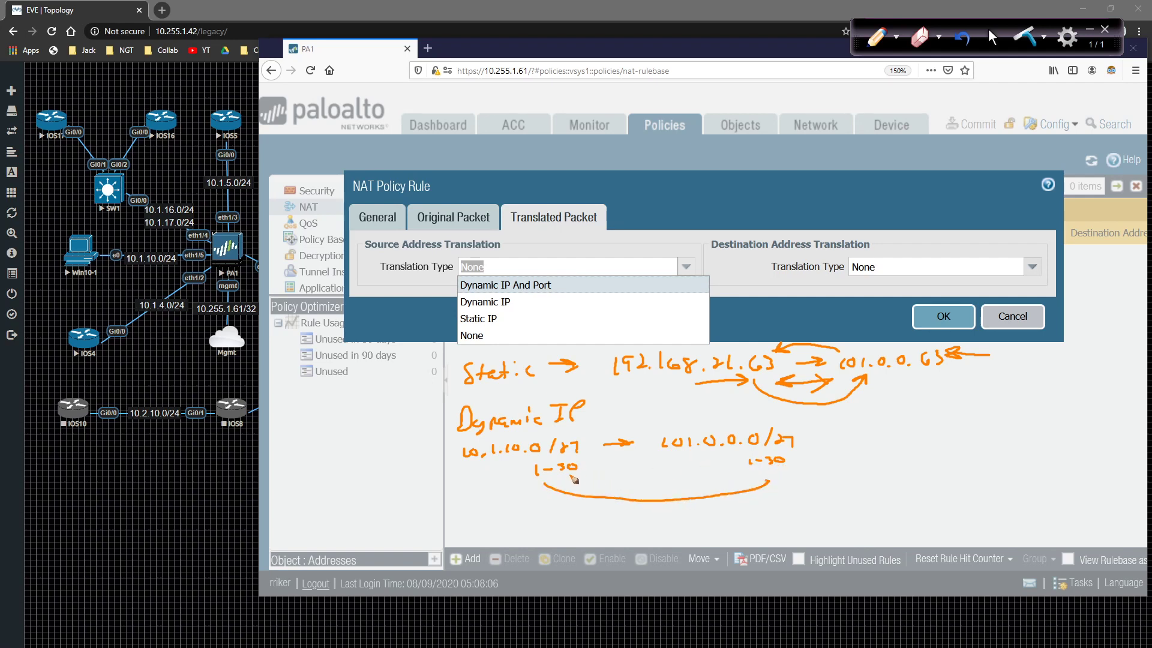
mouse_move(571, 478)
left_mouse_down()
mouse_move(699, 487)
mouse_move(765, 469)
left_mouse_up()
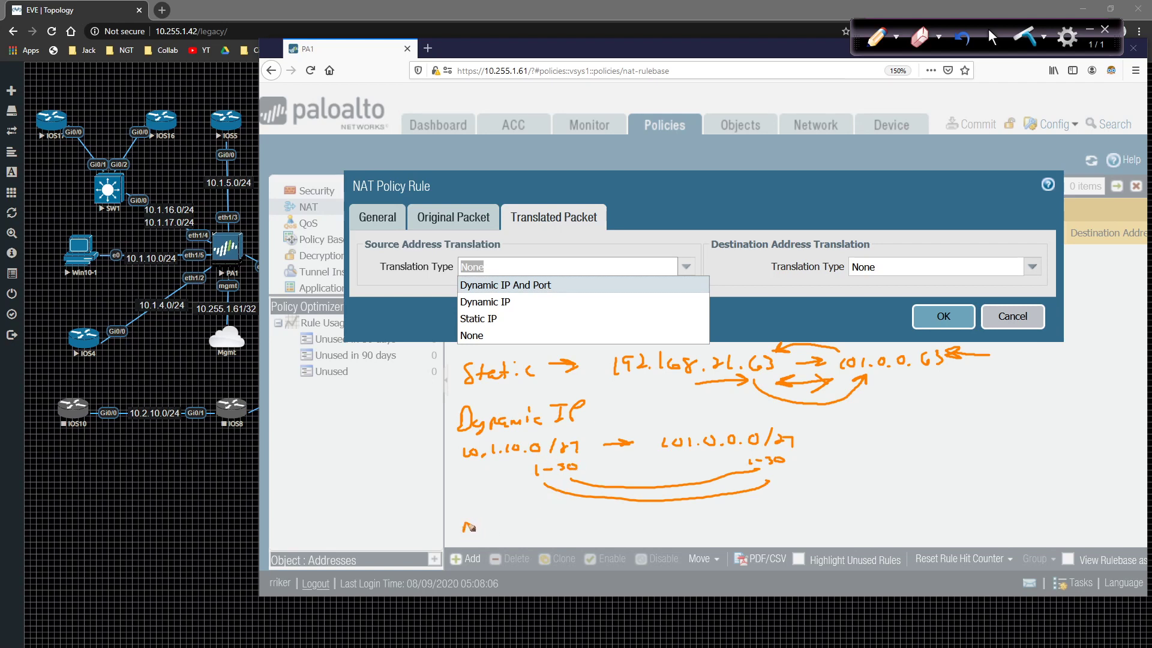
Write the DIPP/PAT example mapping 10.1.10.0/24 to 101.0.0.10.
mouse_move(464, 513)
left_mouse_down()
mouse_move(465, 534)
mouse_move(495, 516)
mouse_move(577, 517)
mouse_move(586, 533)
mouse_move(604, 517)
left_mouse_up()
left_click_drag(596, 517, 592, 532)
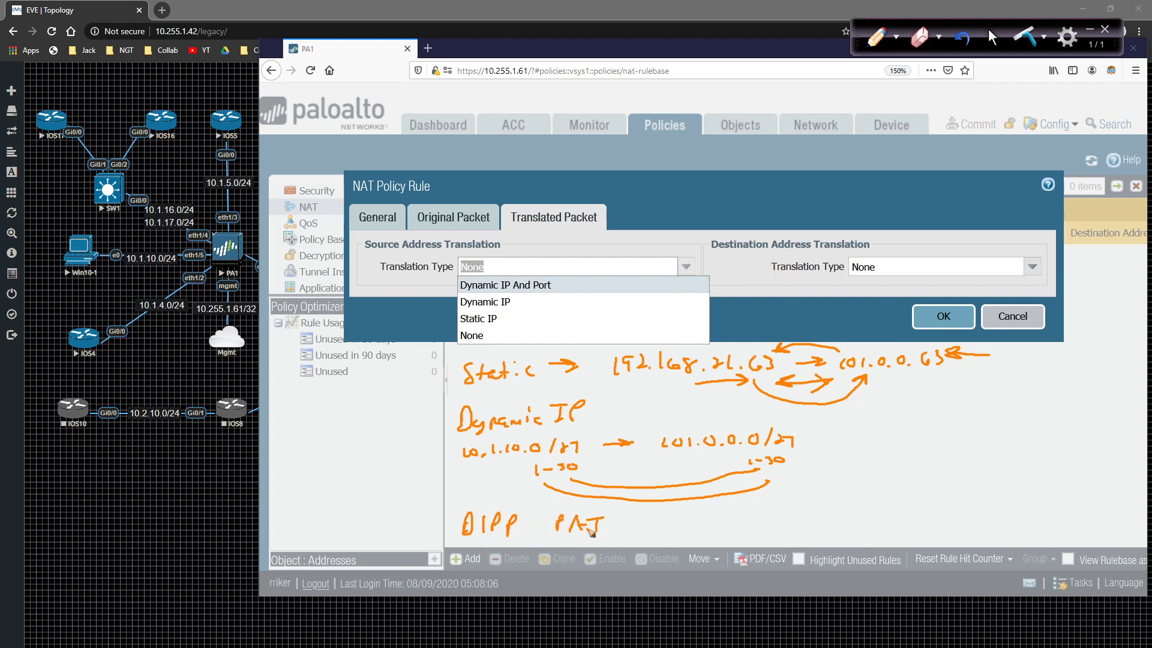
mouse_move(647, 514)
left_mouse_down()
mouse_move(648, 525)
mouse_move(657, 515)
mouse_move(737, 524)
left_mouse_up()
left_click(667, 522)
left_click(684, 522)
left_click(720, 523)
mouse_move(746, 516)
left_mouse_down()
mouse_move(768, 525)
mouse_move(896, 513)
left_mouse_up()
left_click(850, 523)
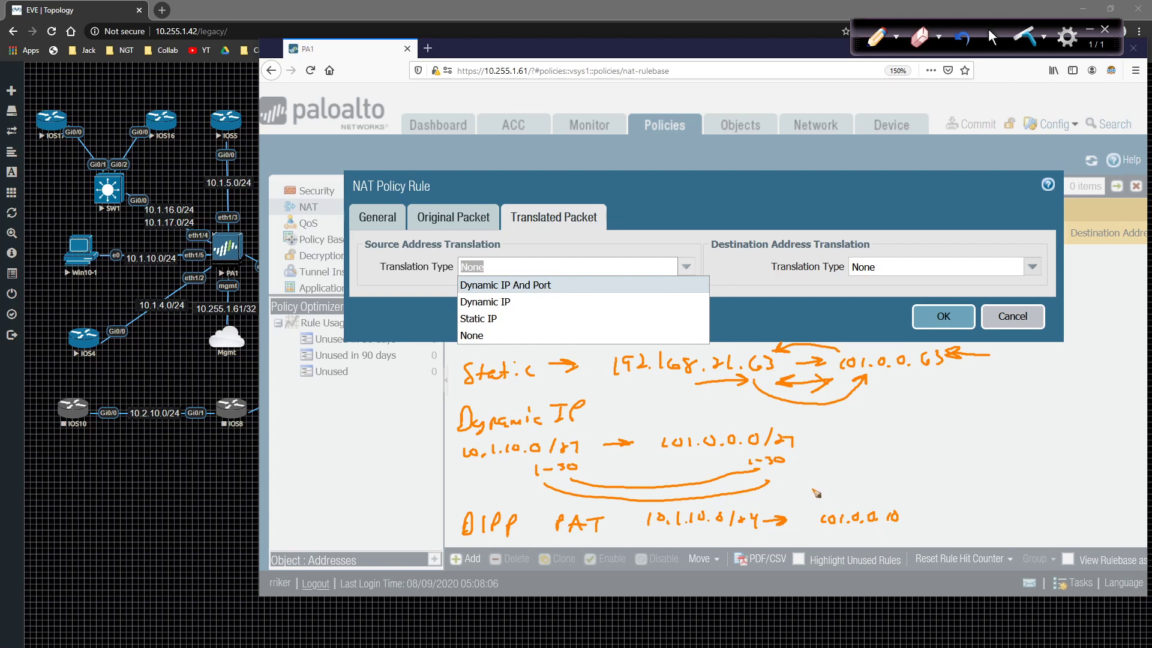
Note TCP/UDP above 101.0.0.10, tick DIPP, and erase all annotations.
left_click_drag(815, 488, 827, 486)
mouse_move(820, 487)
left_mouse_down()
mouse_move(820, 501)
mouse_move(877, 487)
left_mouse_up()
left_click_drag(881, 486, 883, 497)
left_click_drag(893, 485, 894, 494)
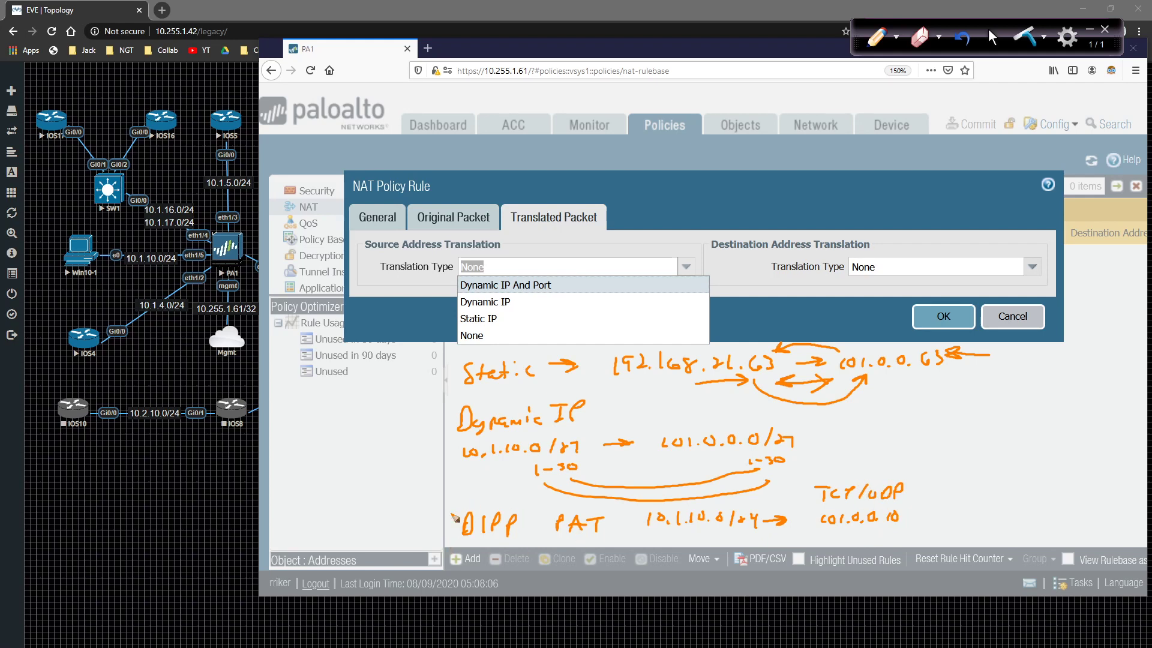
left_click_drag(431, 510, 474, 490)
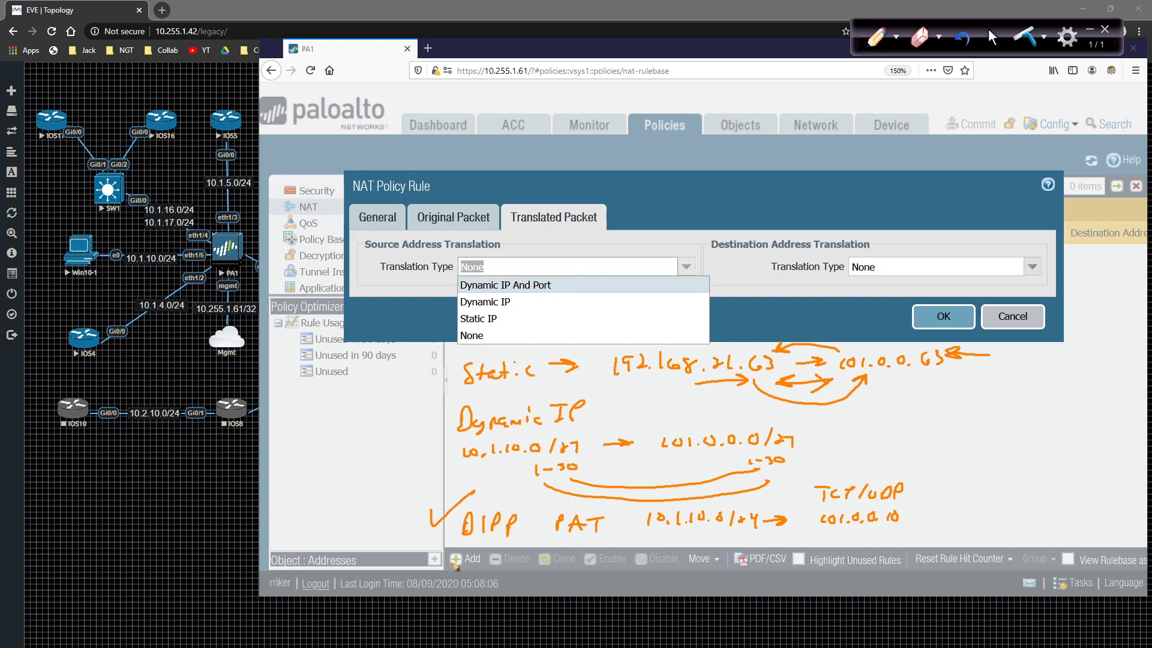
left_click(1027, 37)
left_click(989, 37)
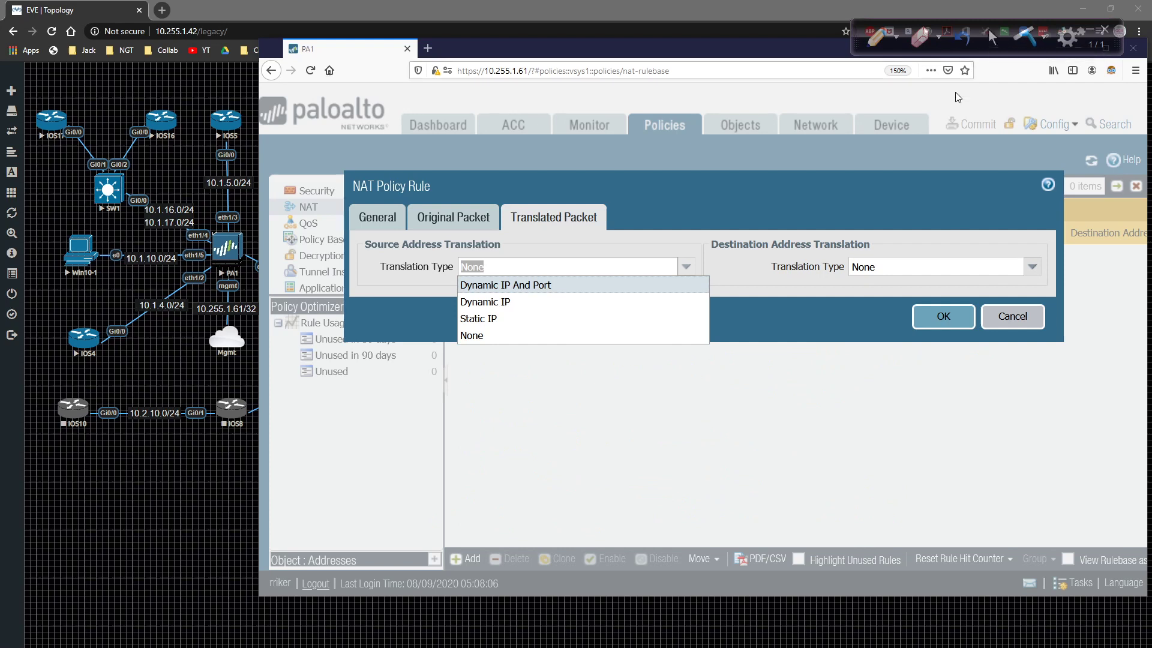
Set source translation to Dynamic IP And Port using interface ethernet1/1 address 101.0.0.10/24.
left_click(591, 284)
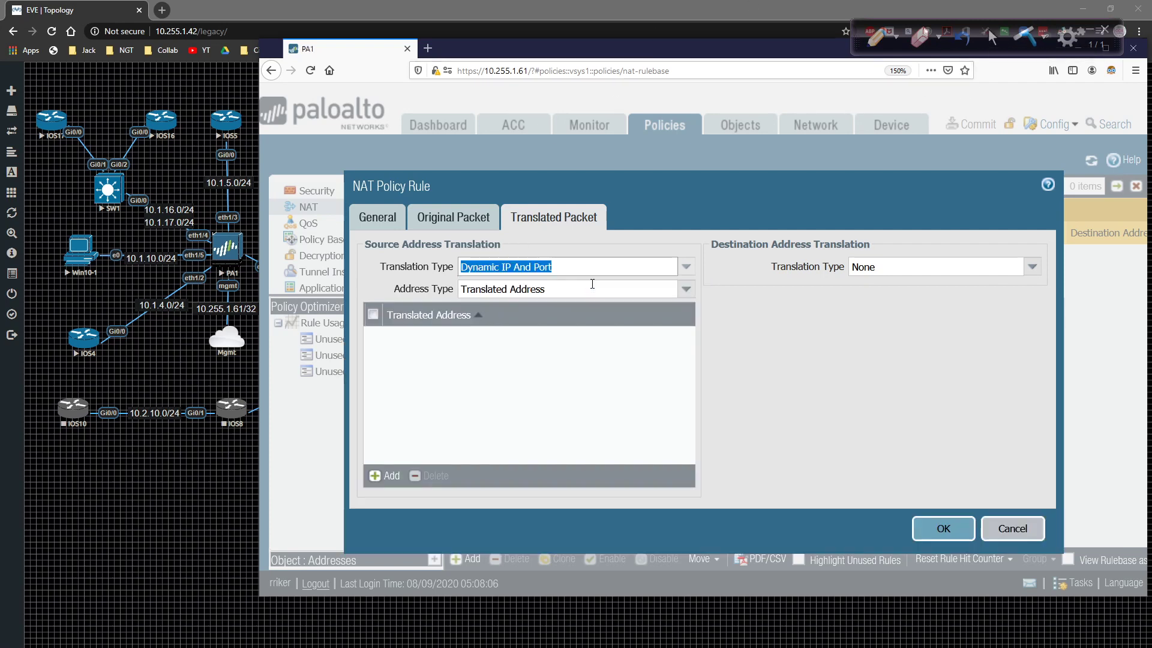
left_click(774, 331)
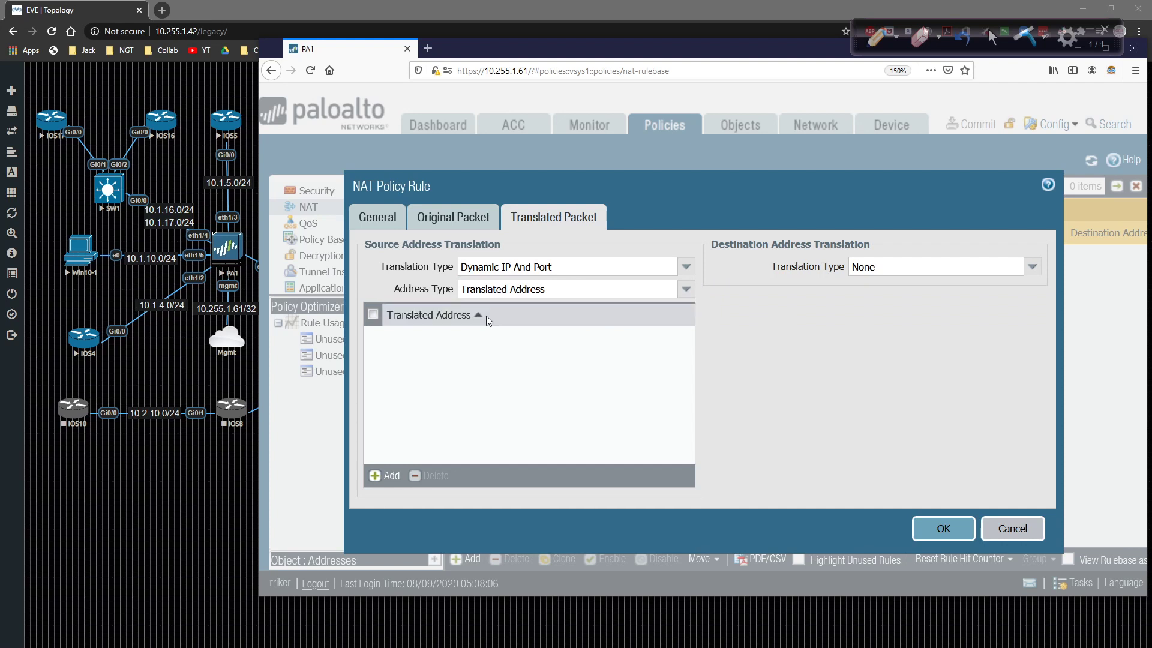
left_click(687, 291)
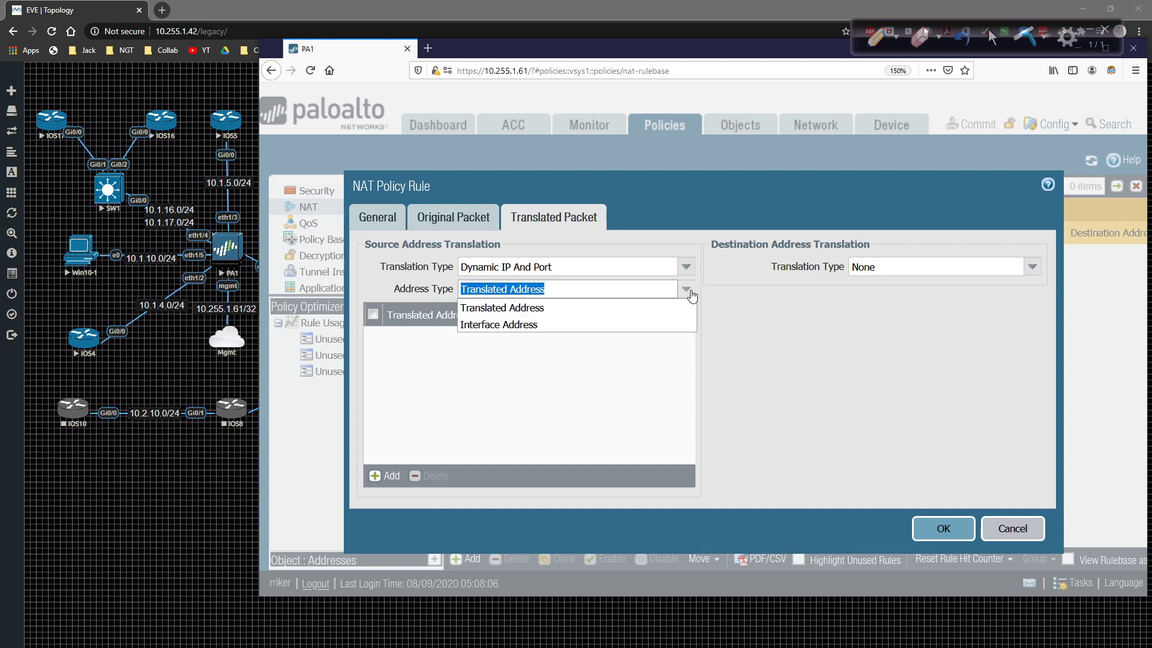
left_click(626, 326)
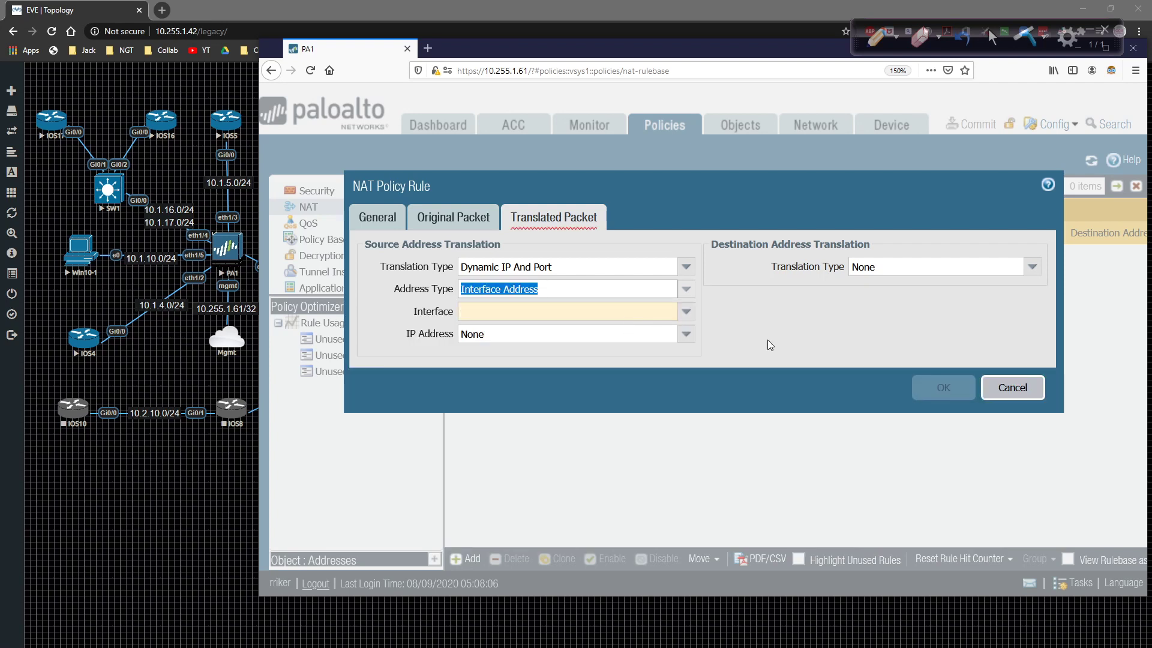
left_click(680, 313)
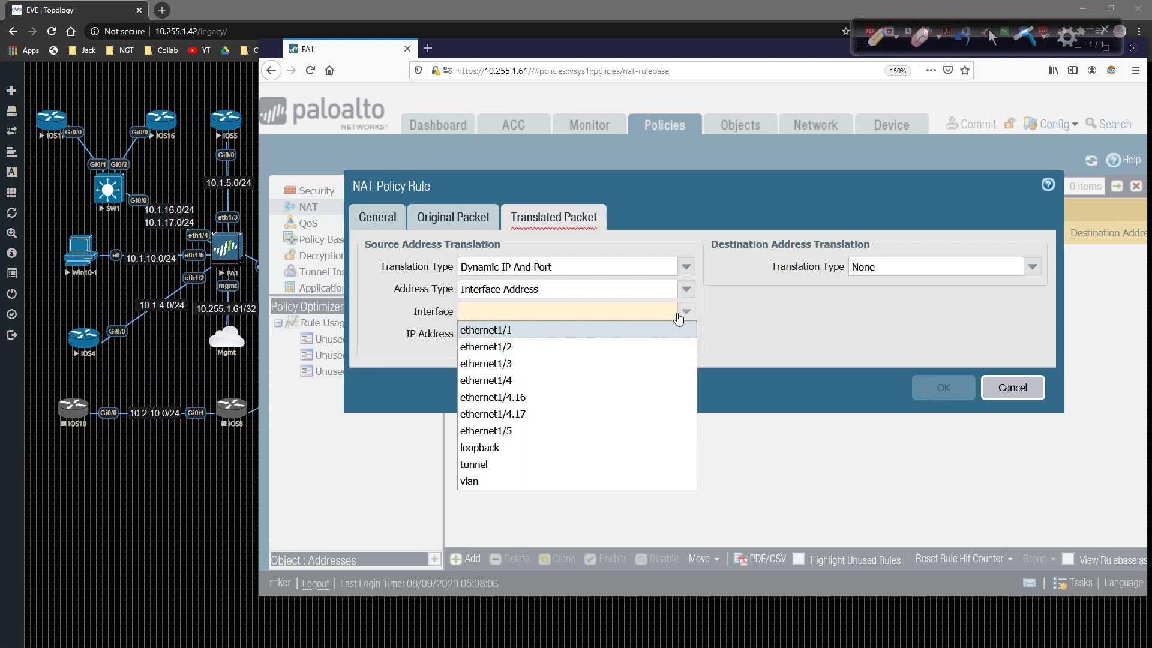
left_click(627, 329)
left_click(624, 354)
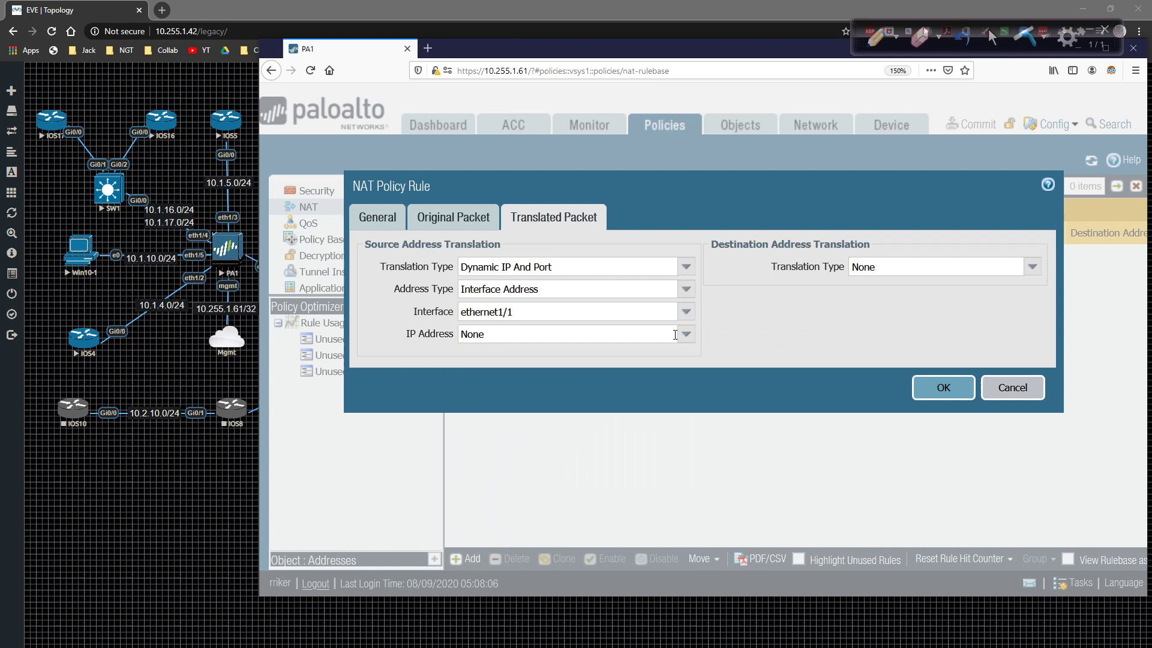
left_click(686, 334)
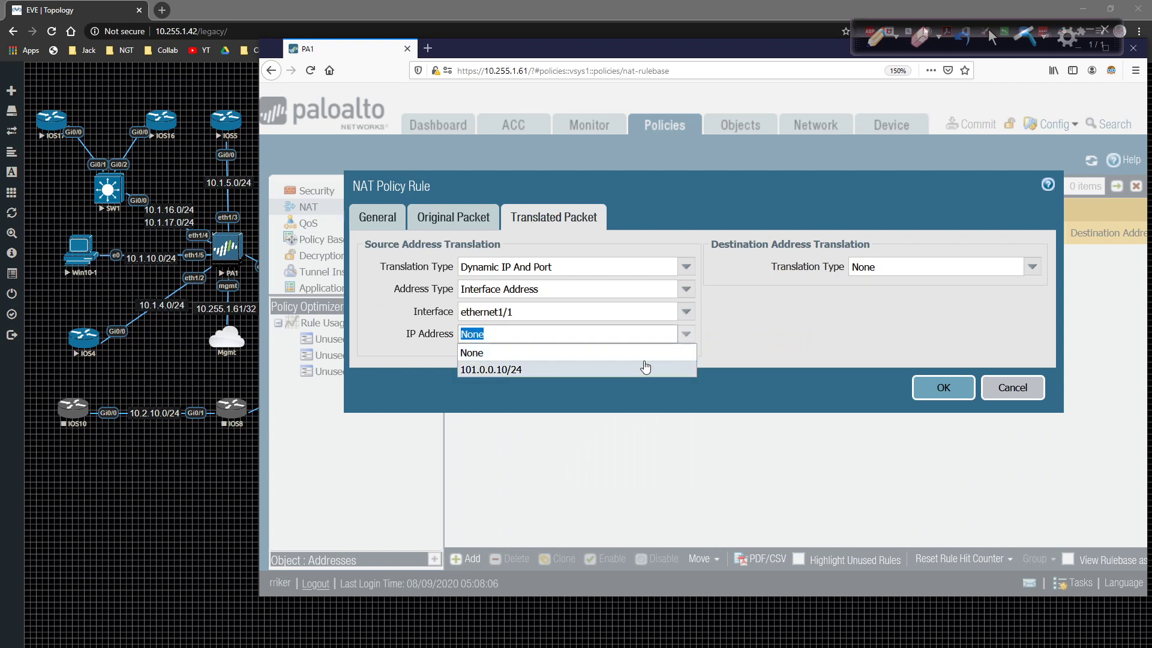
left_click(645, 366)
left_click(597, 382)
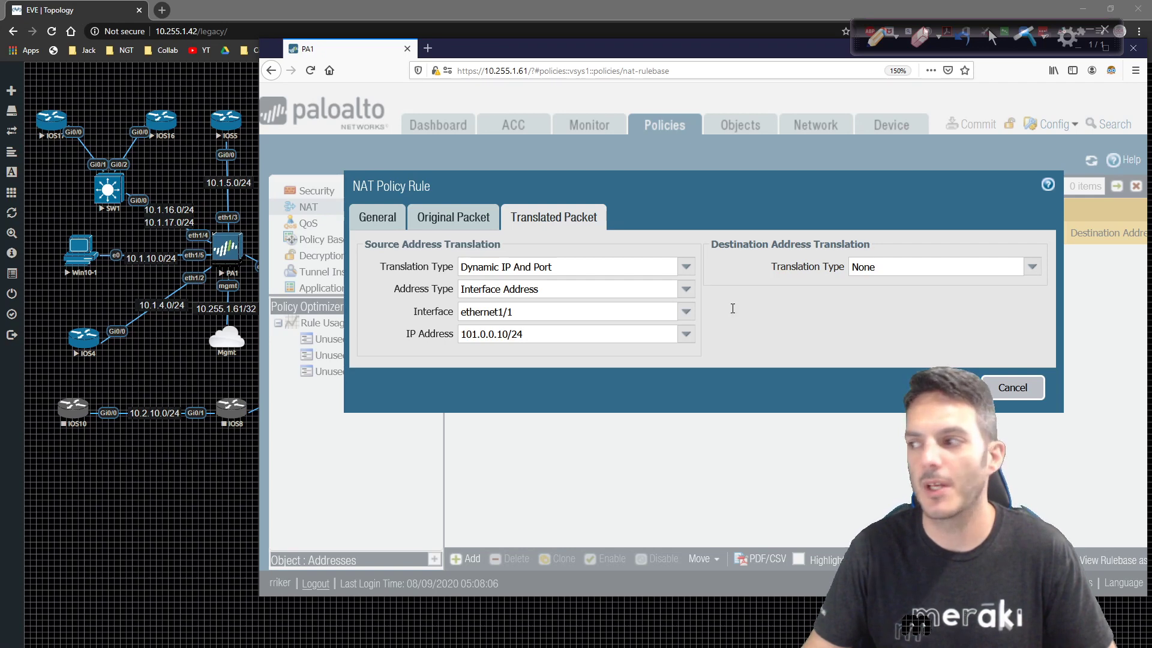
left_click(430, 219)
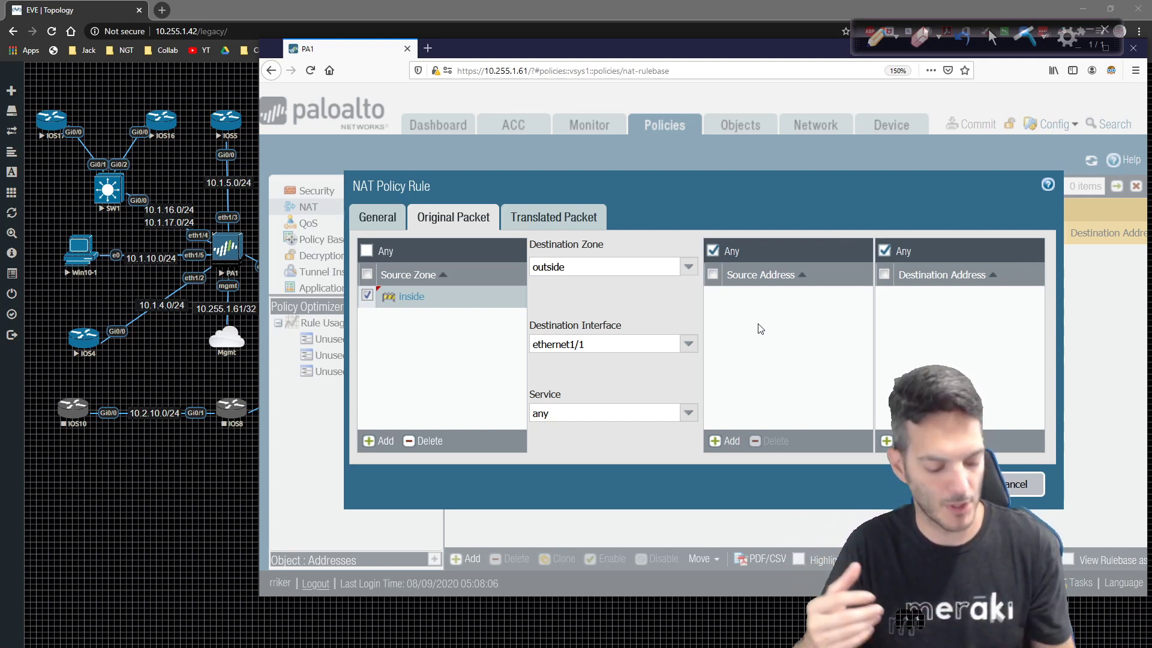
left_click(566, 221)
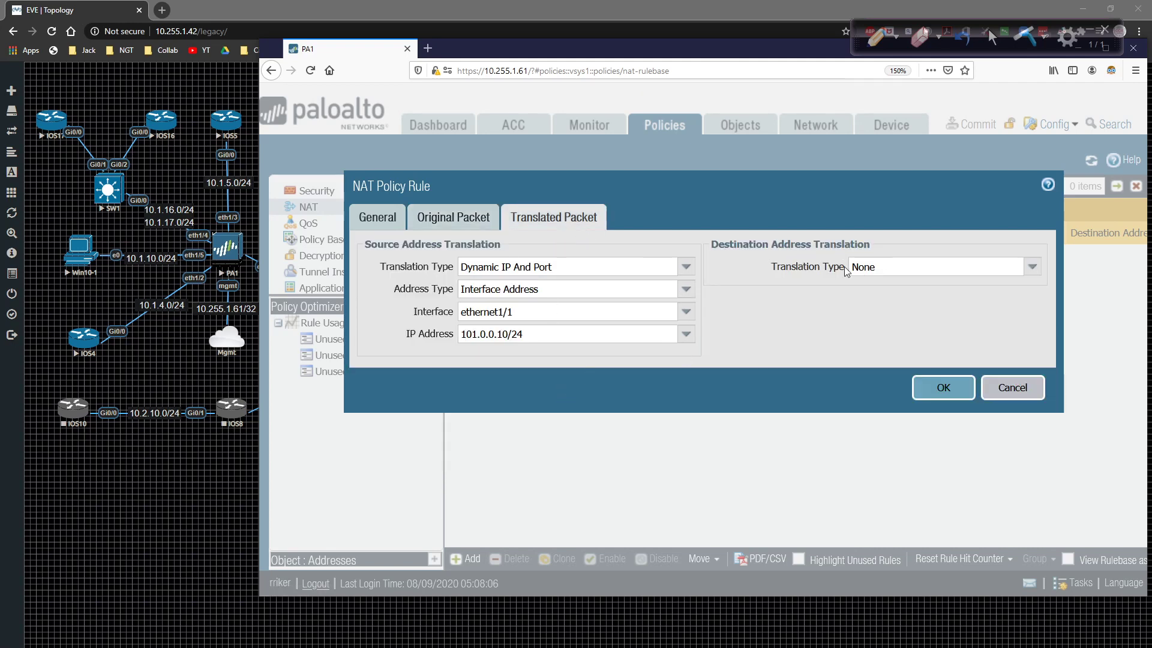
Save the Internet NAT rule and hide the Tags, Modified, Created and Original Packet Service columns.
left_click(944, 391)
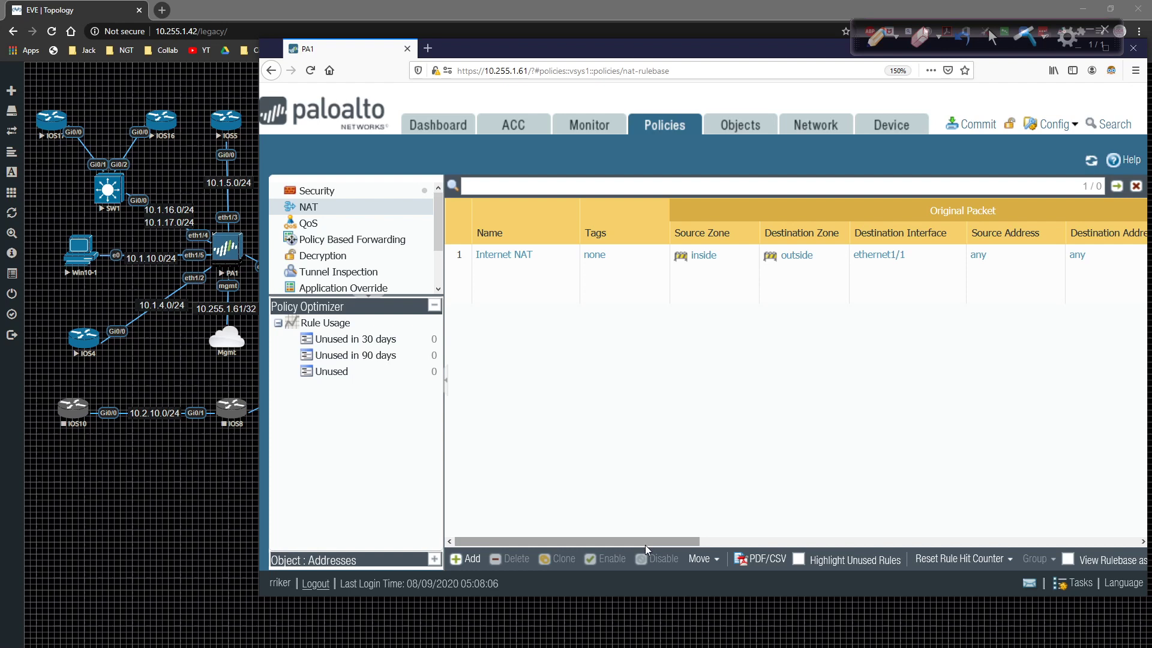
left_click_drag(649, 541, 602, 551)
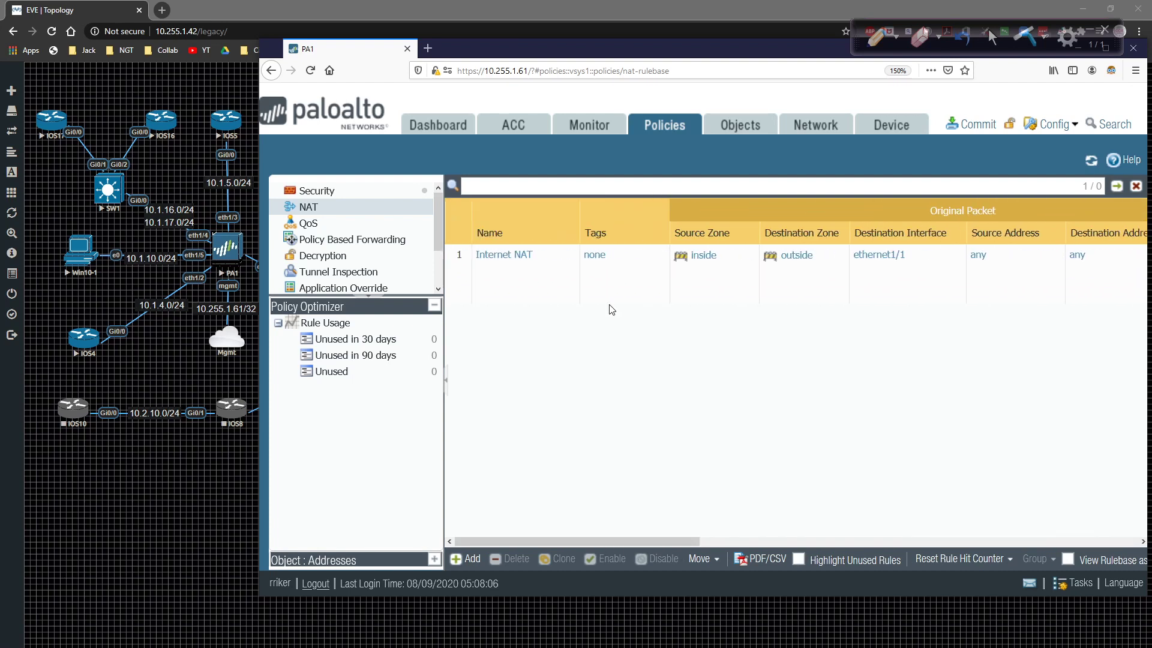
left_click(661, 239)
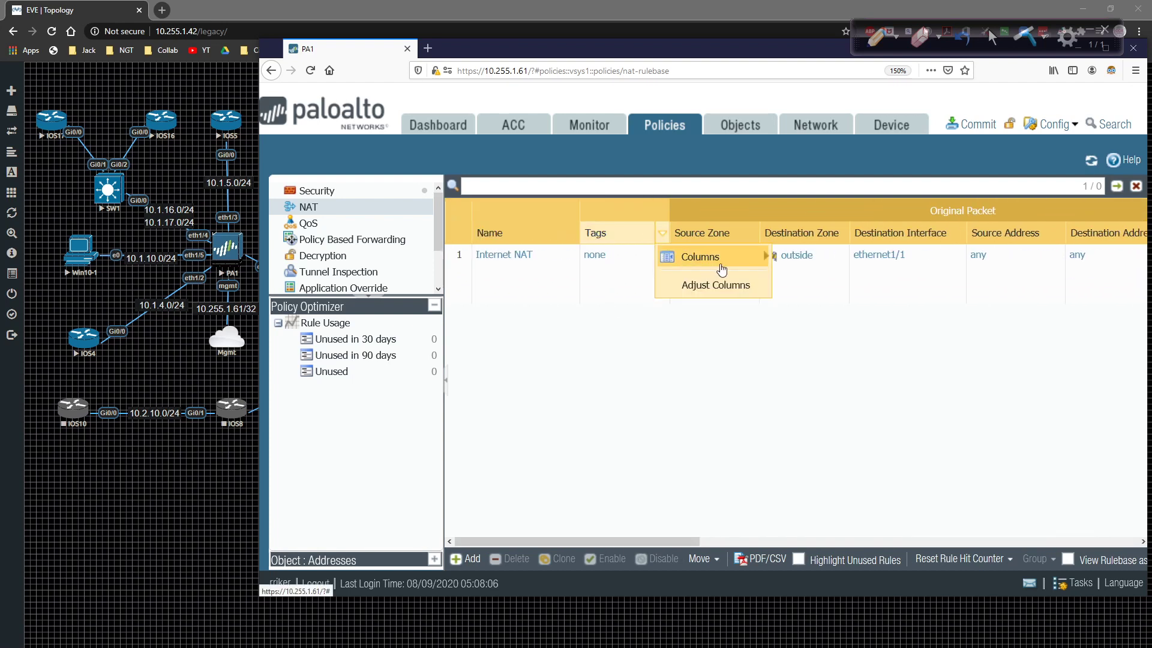
mouse_move(720, 264)
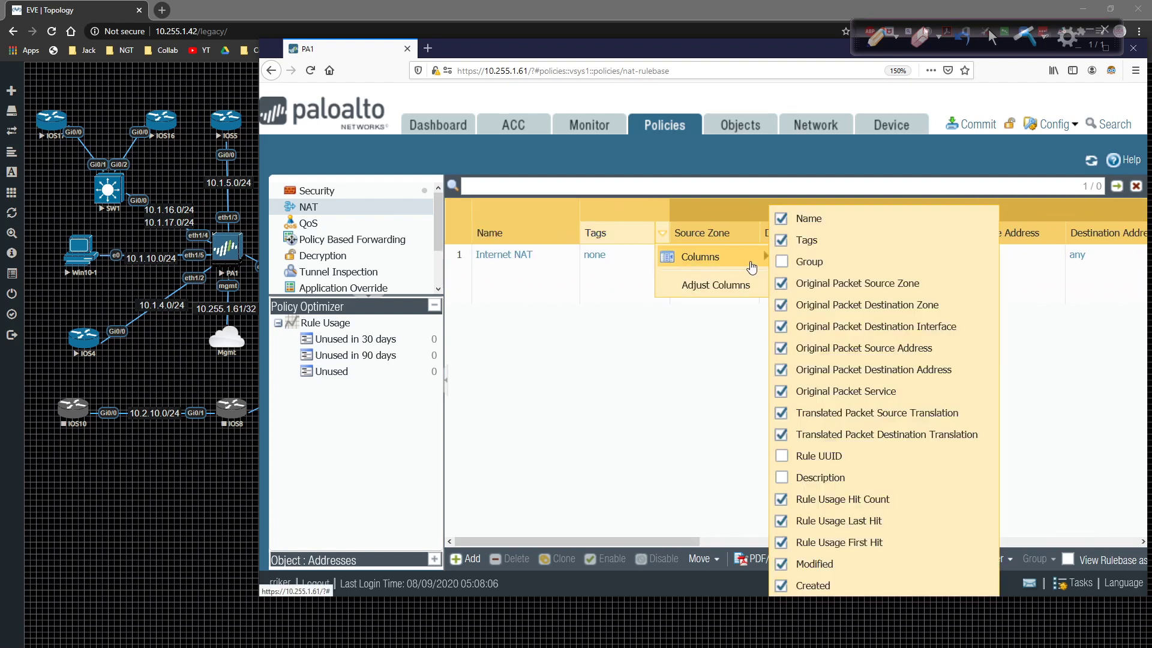
left_click(807, 240)
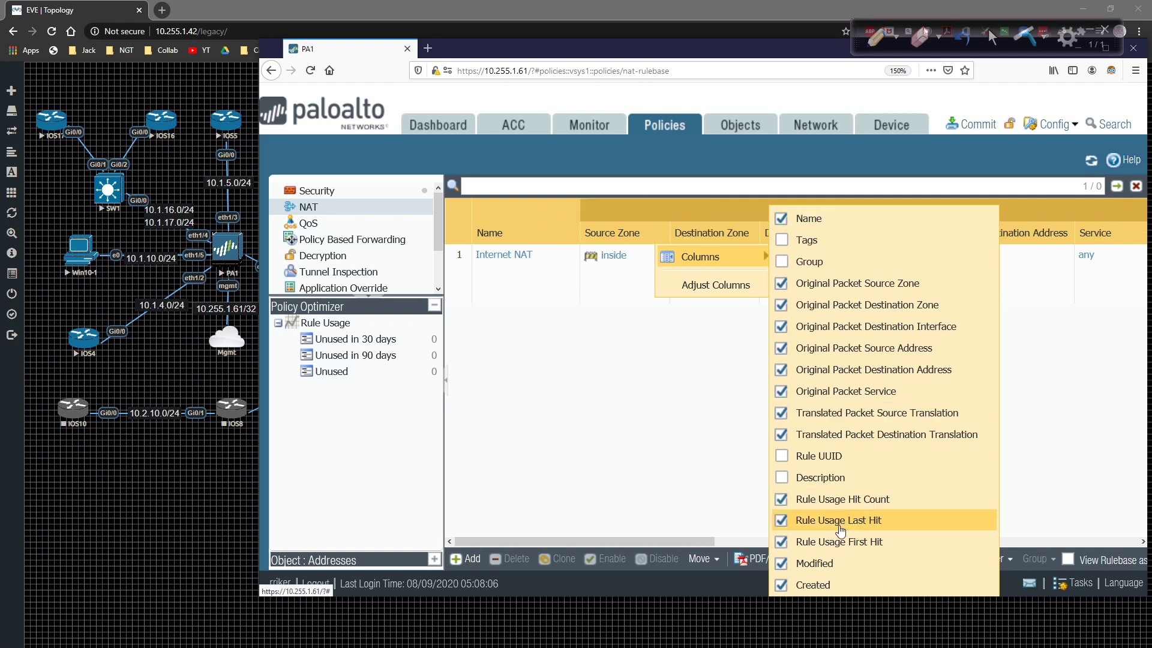
left_click(811, 567)
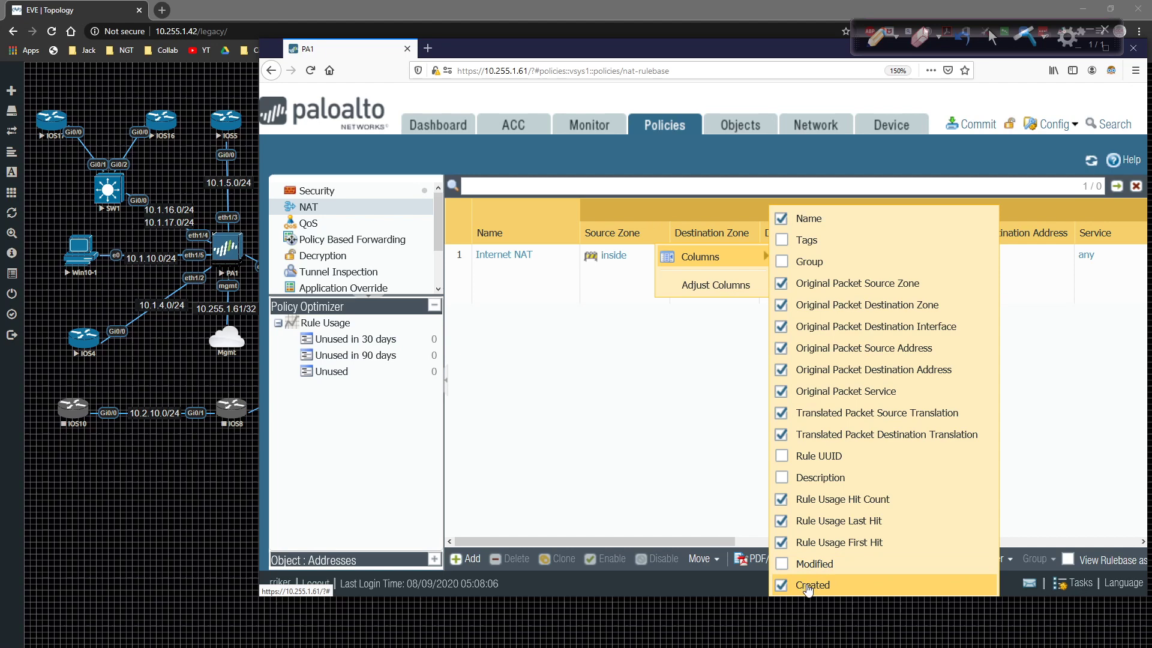
left_click(813, 582)
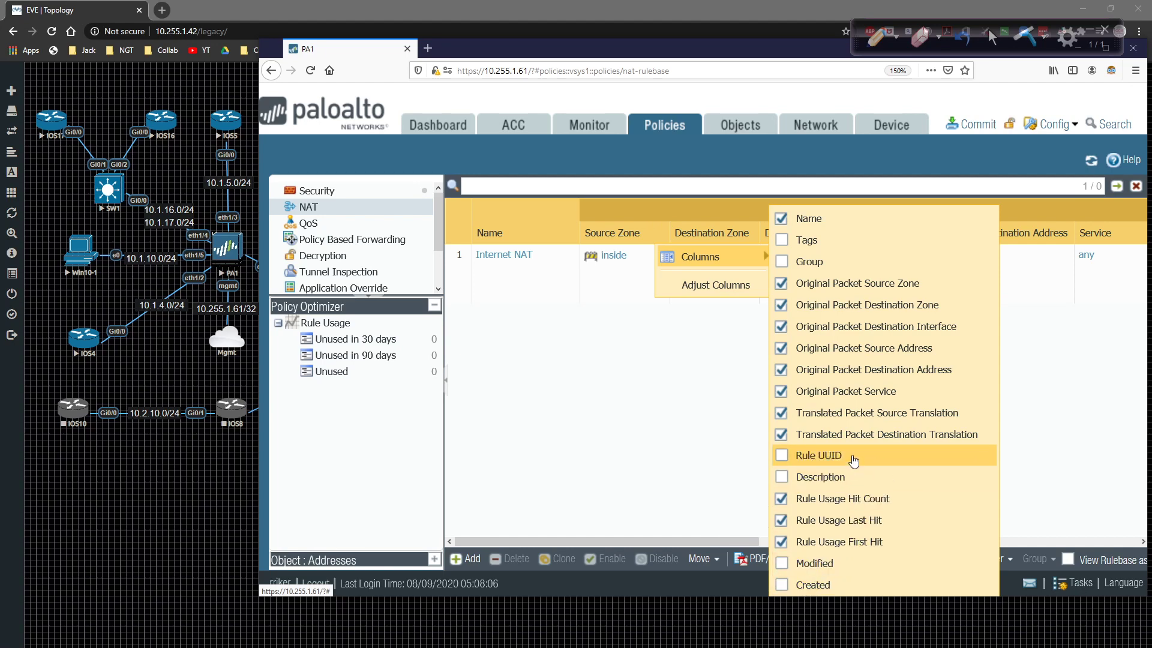
left_click(781, 391)
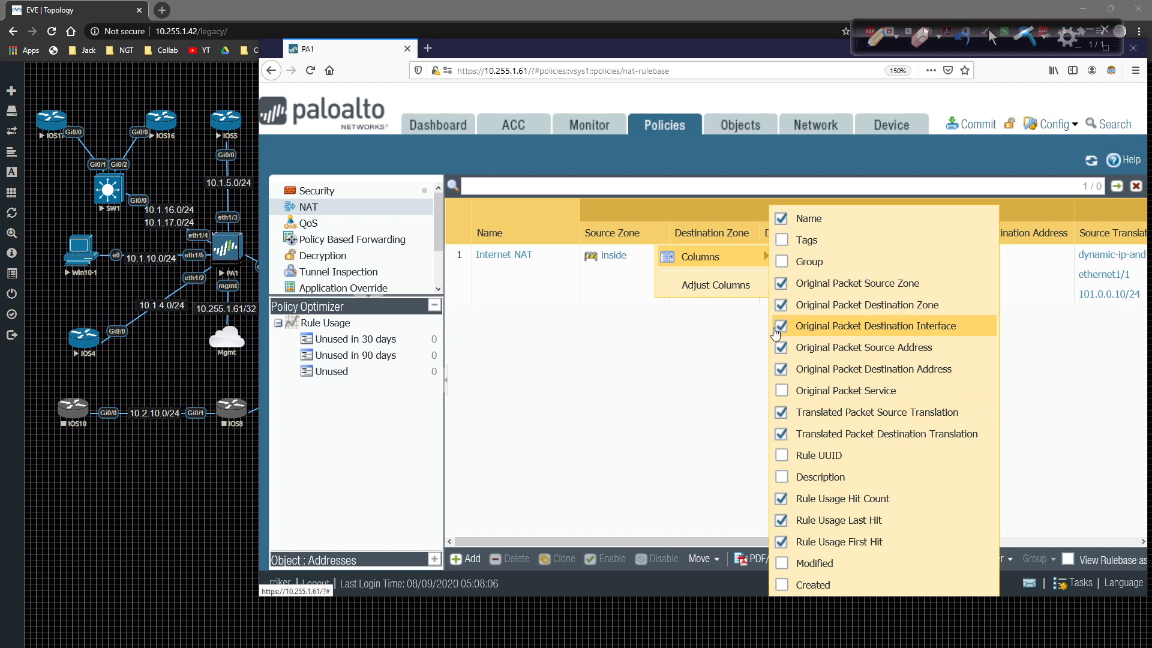
left_click(697, 407)
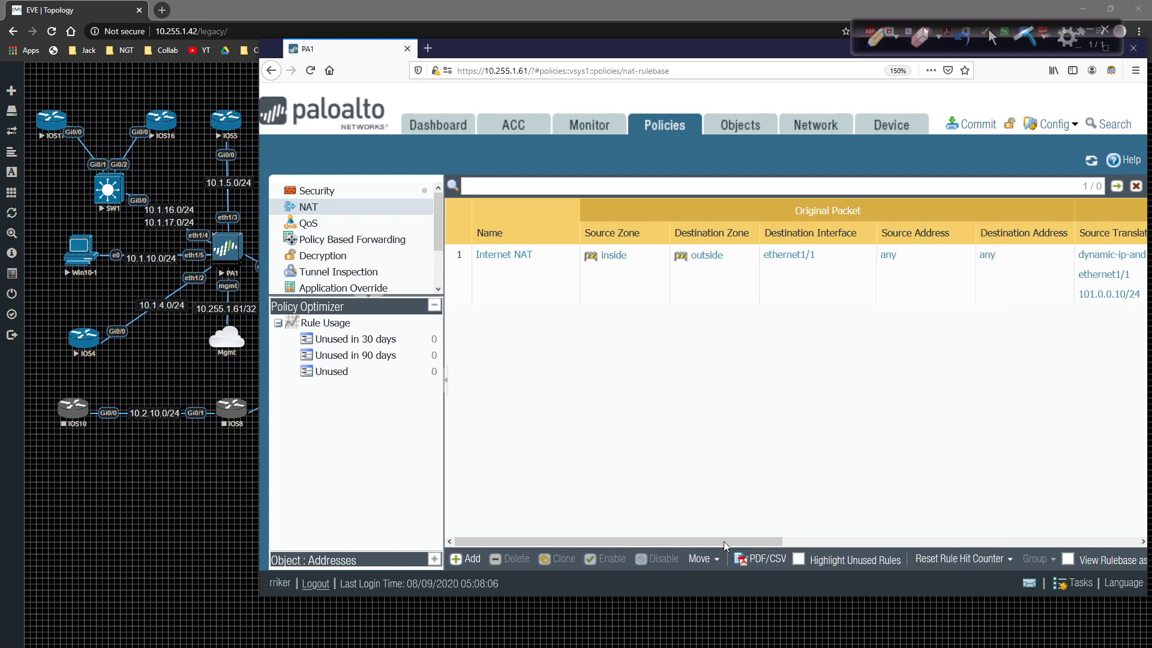
mouse_move(724, 541)
left_mouse_down()
mouse_move(1146, 542)
mouse_move(877, 536)
mouse_move(649, 514)
left_mouse_up()
In Security policies, add an interzone rule named 'Internet NAT Policy'.
left_click(336, 192)
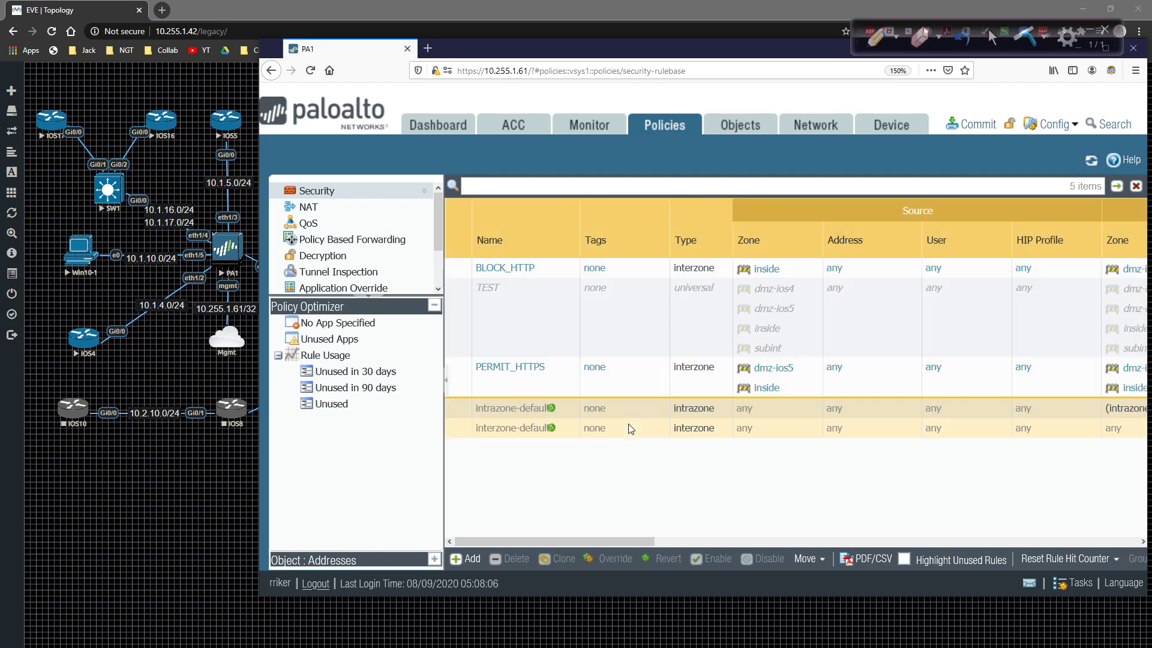
left_click(471, 561)
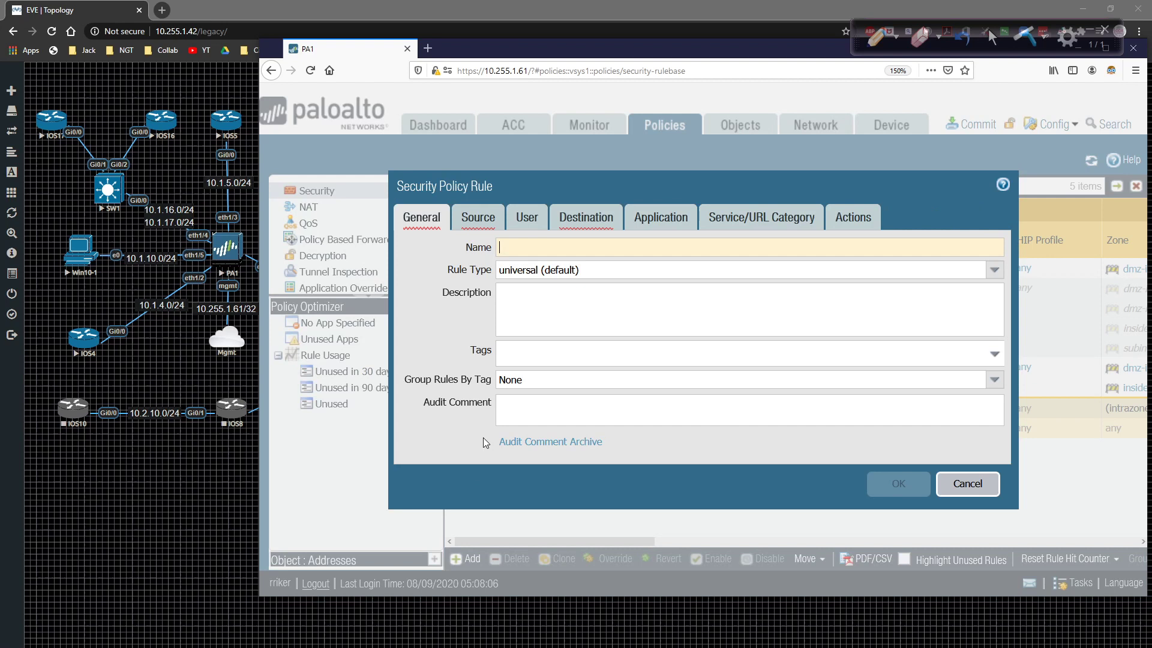
type("Internet NAT")
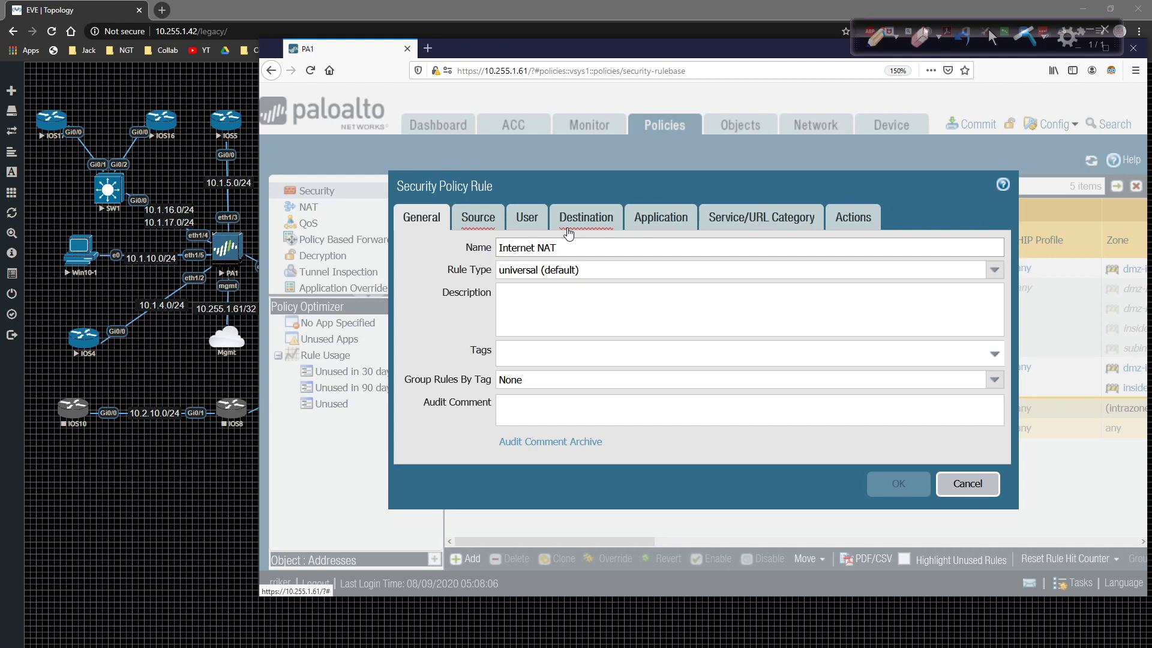
type(" Policy")
left_click(993, 272)
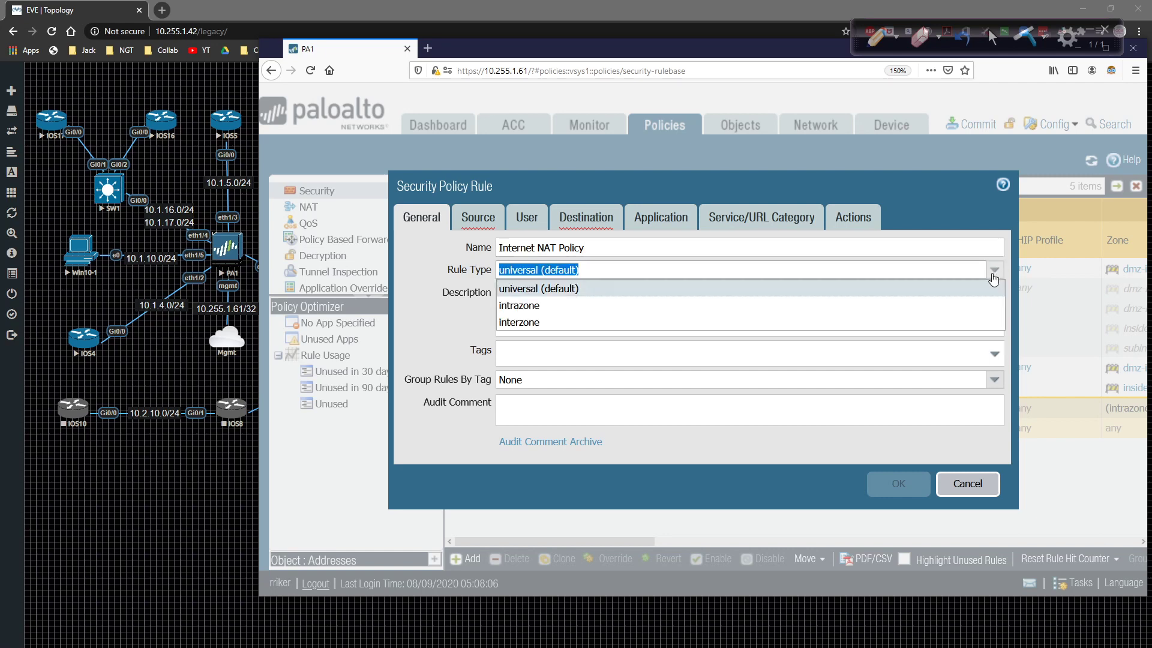
left_click(956, 319)
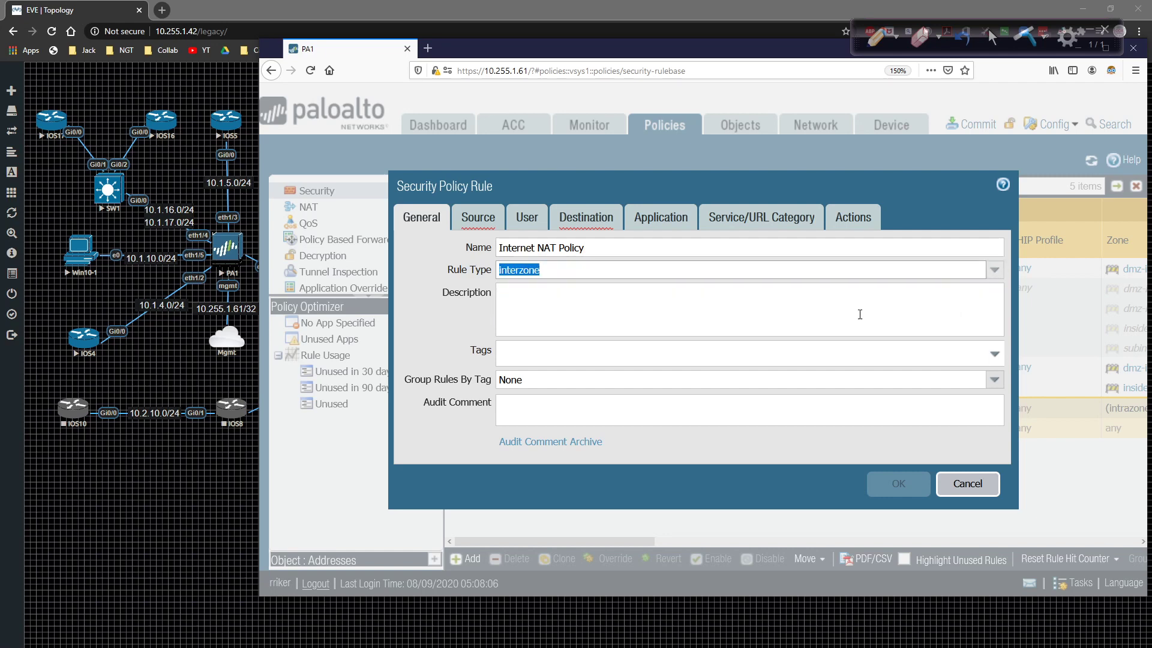
Set source zone inside and destination zone outside, review Allow action, and save the rule.
left_click(478, 217)
left_click(427, 441)
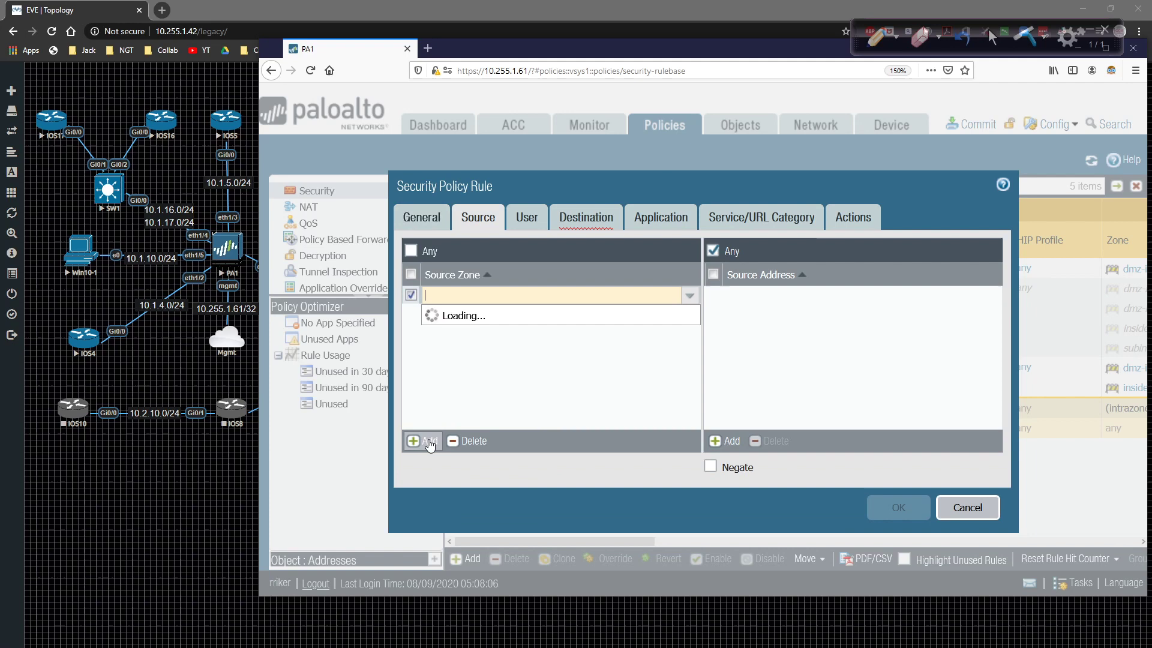
left_click(460, 351)
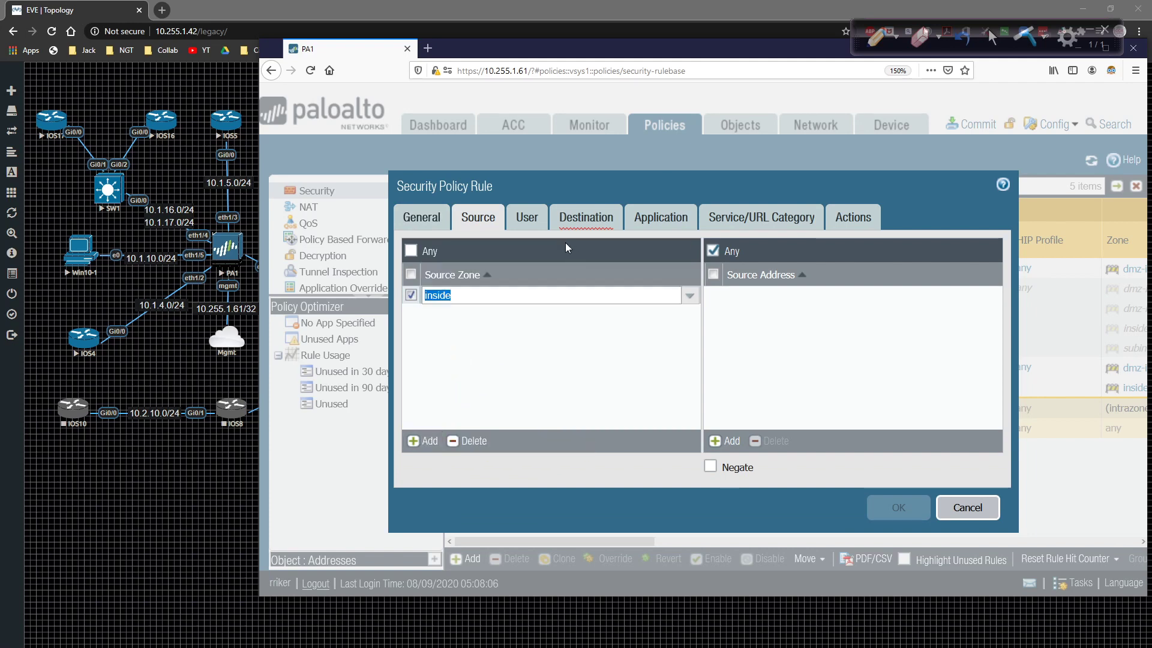
left_click(575, 219)
left_click(429, 441)
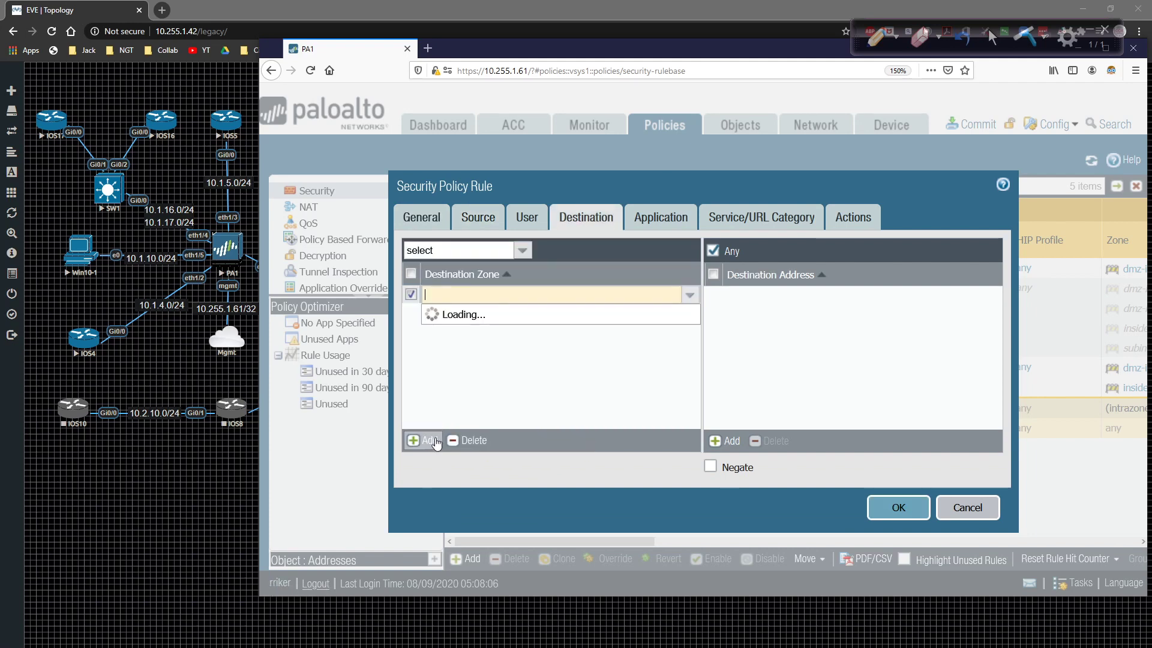
left_click(475, 370)
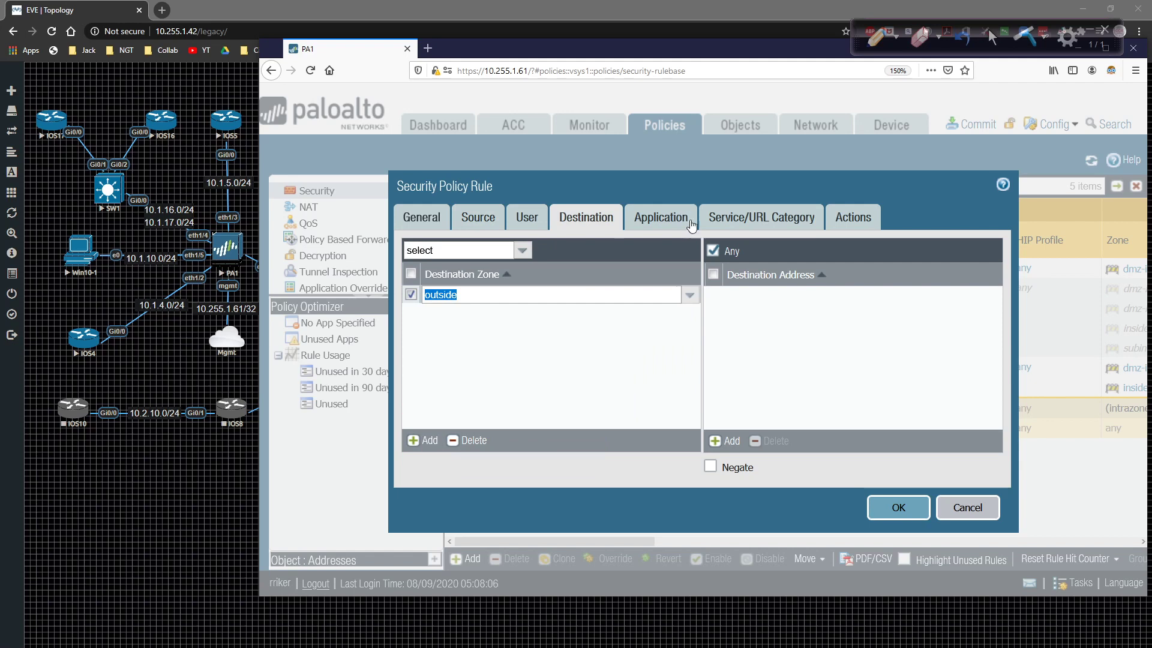
left_click(660, 220)
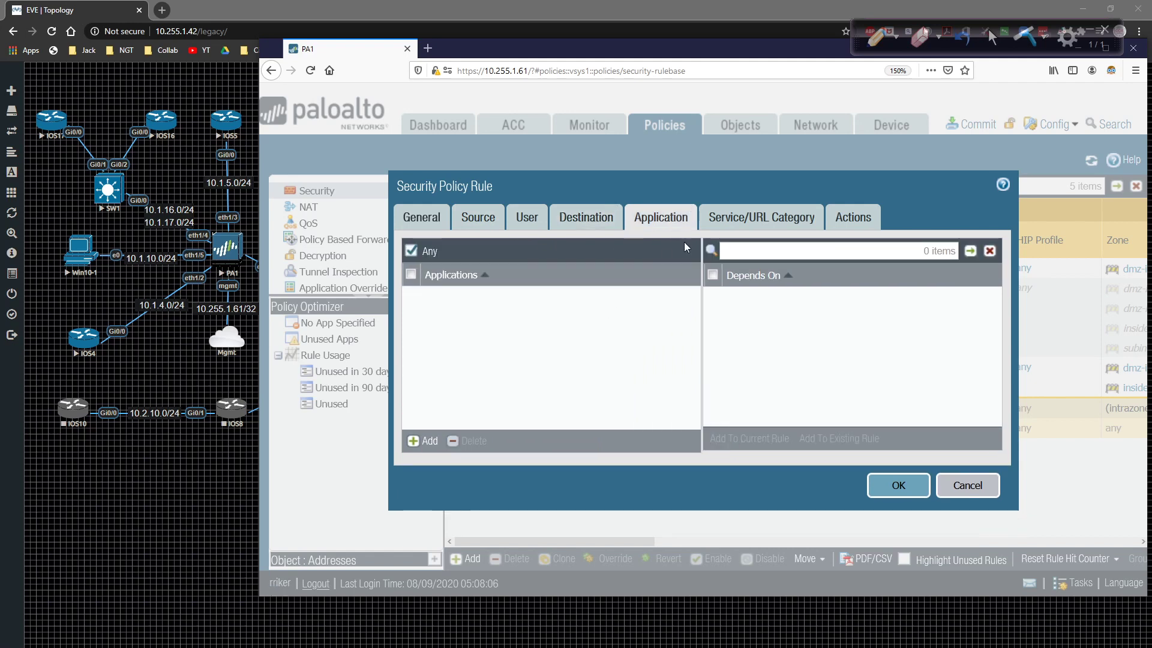
left_click(731, 222)
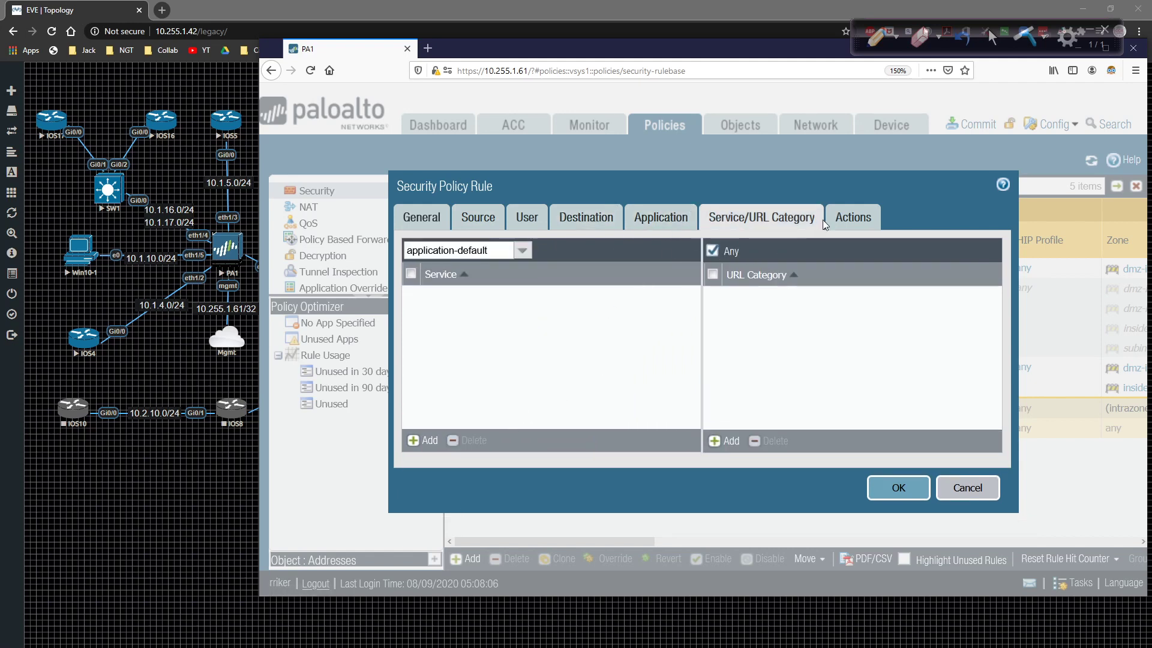
left_click(838, 217)
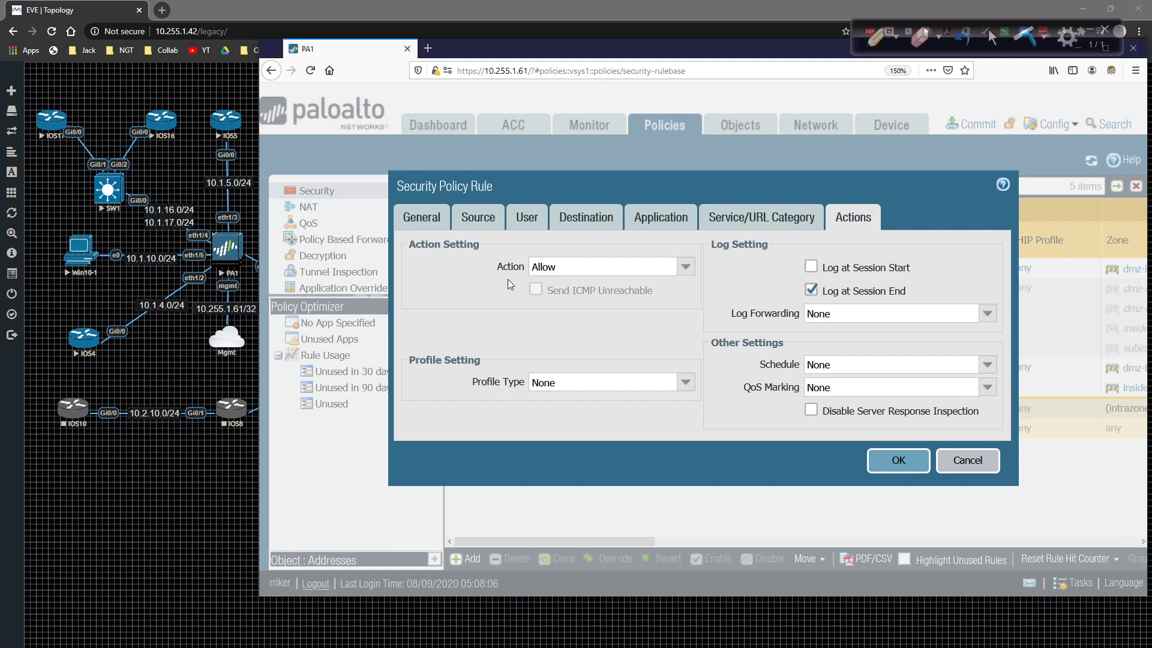
left_click(879, 462)
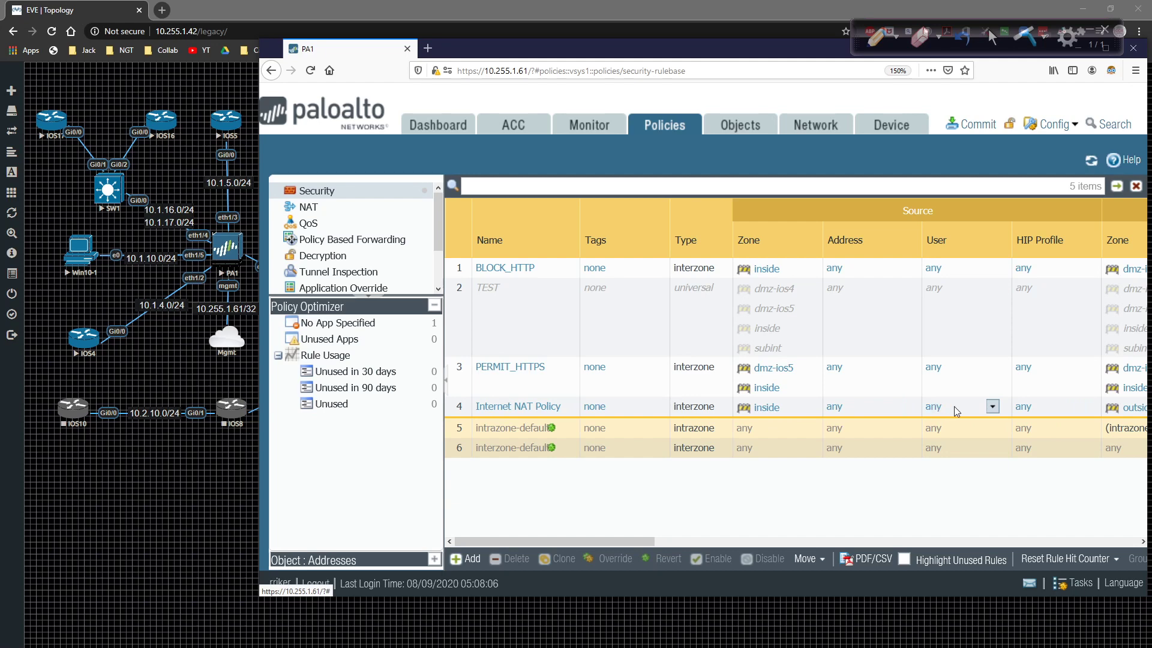
left_click_drag(610, 537, 584, 541)
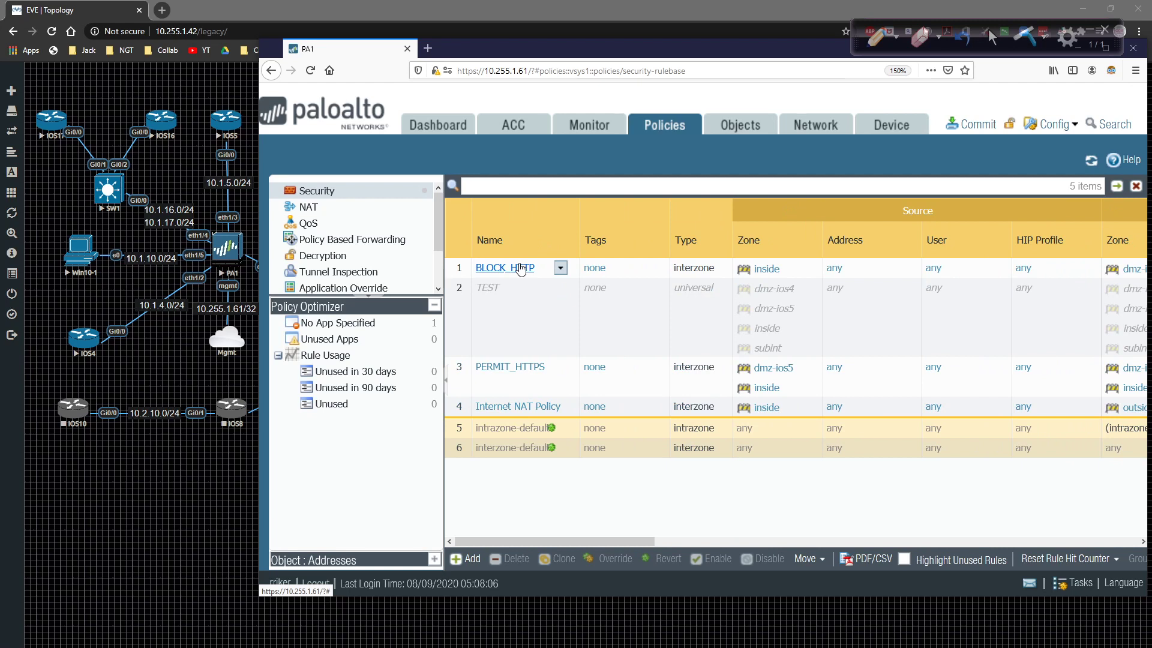
Drag the Internet NAT Policy rule above BLOCK_HTTP to make it rule 1.
left_click(462, 407)
left_click_drag(465, 393, 463, 265)
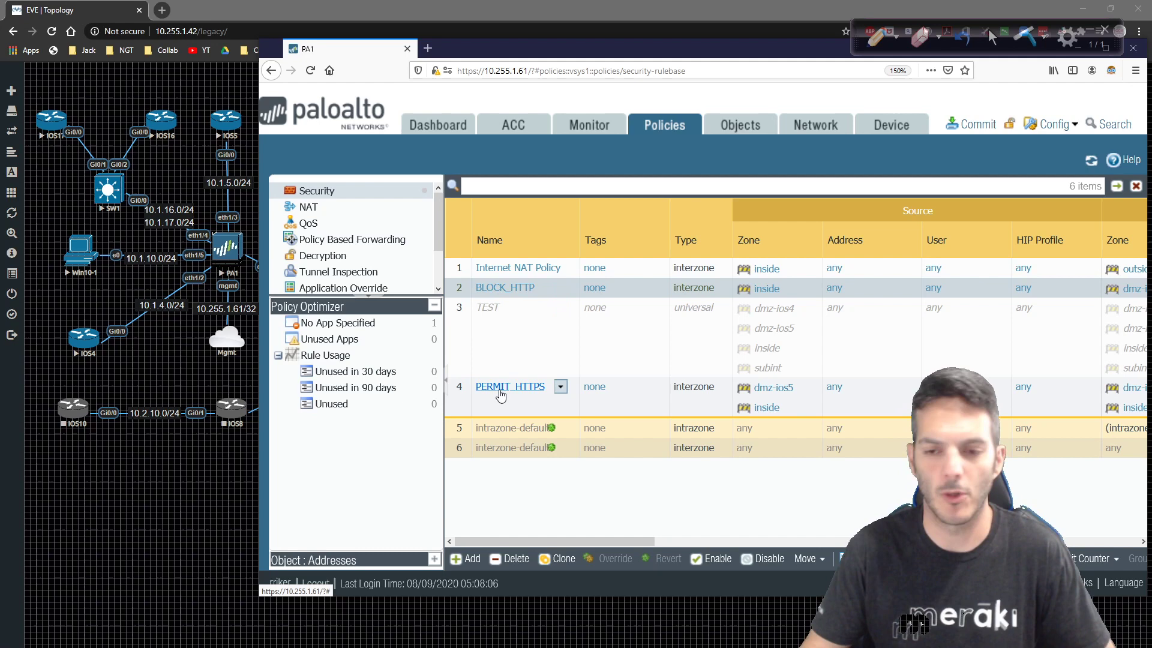
Delete the TEST rule from the Security rulebase.
left_click(514, 334)
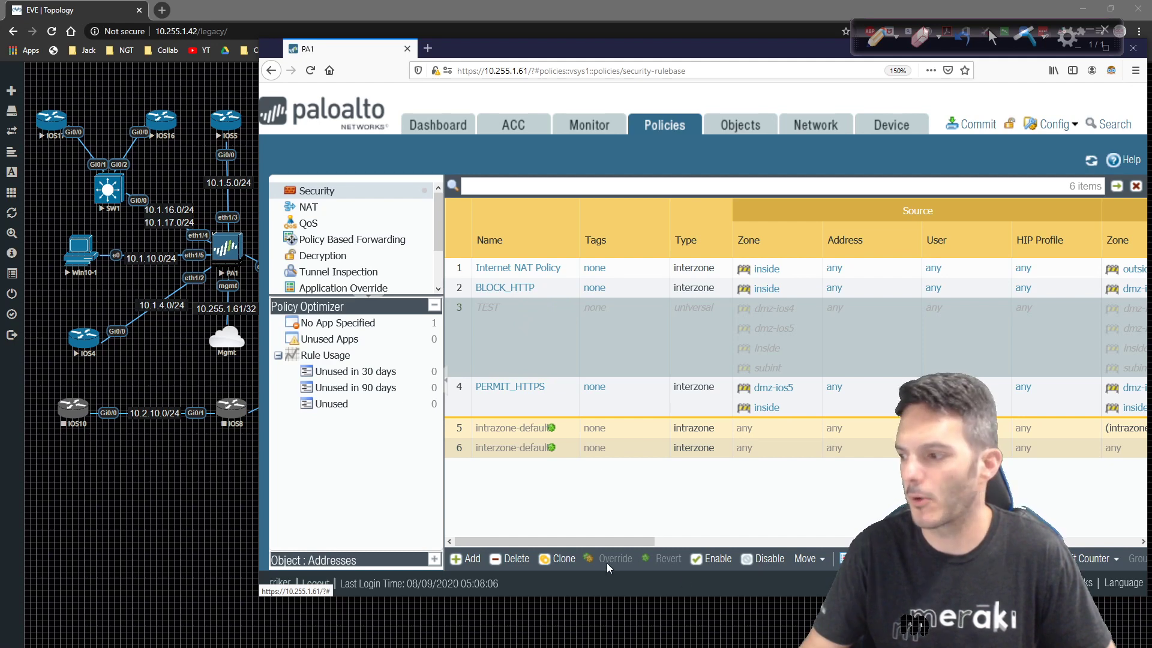
left_click(510, 558)
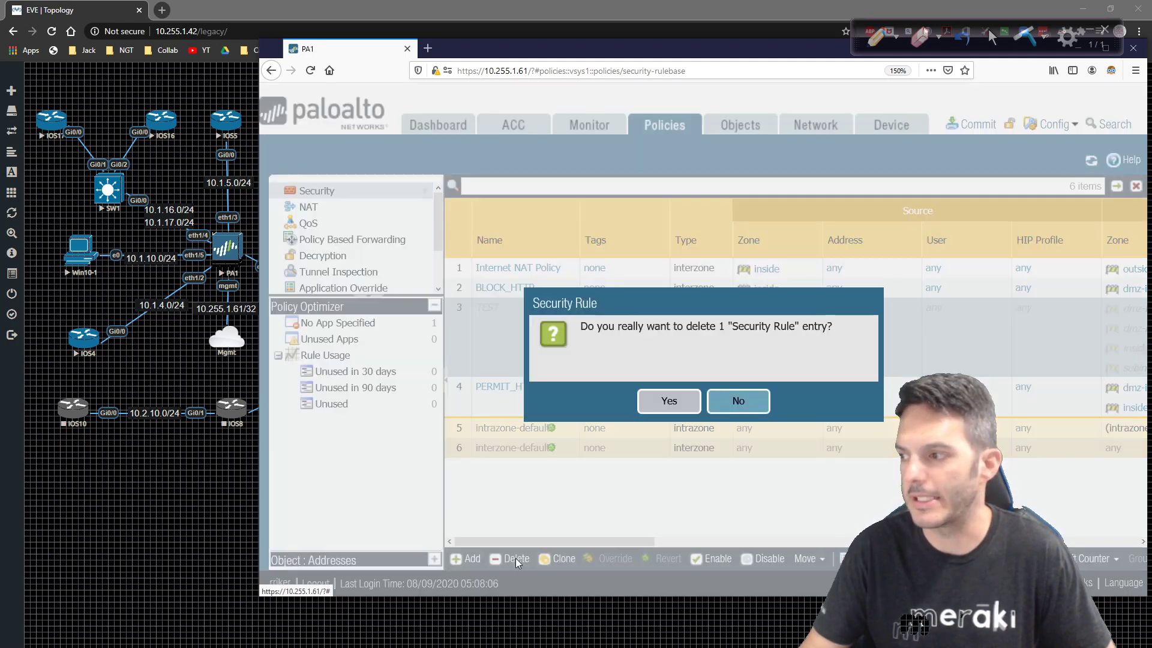
left_click(659, 410)
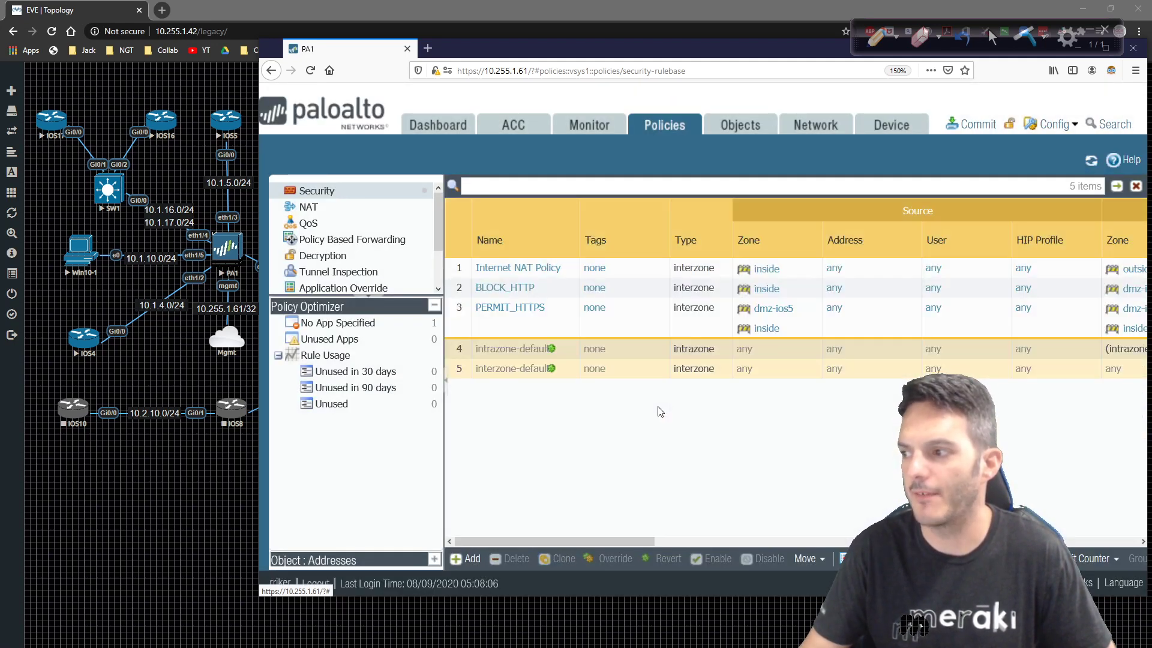
Commit all configuration changes to PA1 and close the successful commit report.
left_click(984, 129)
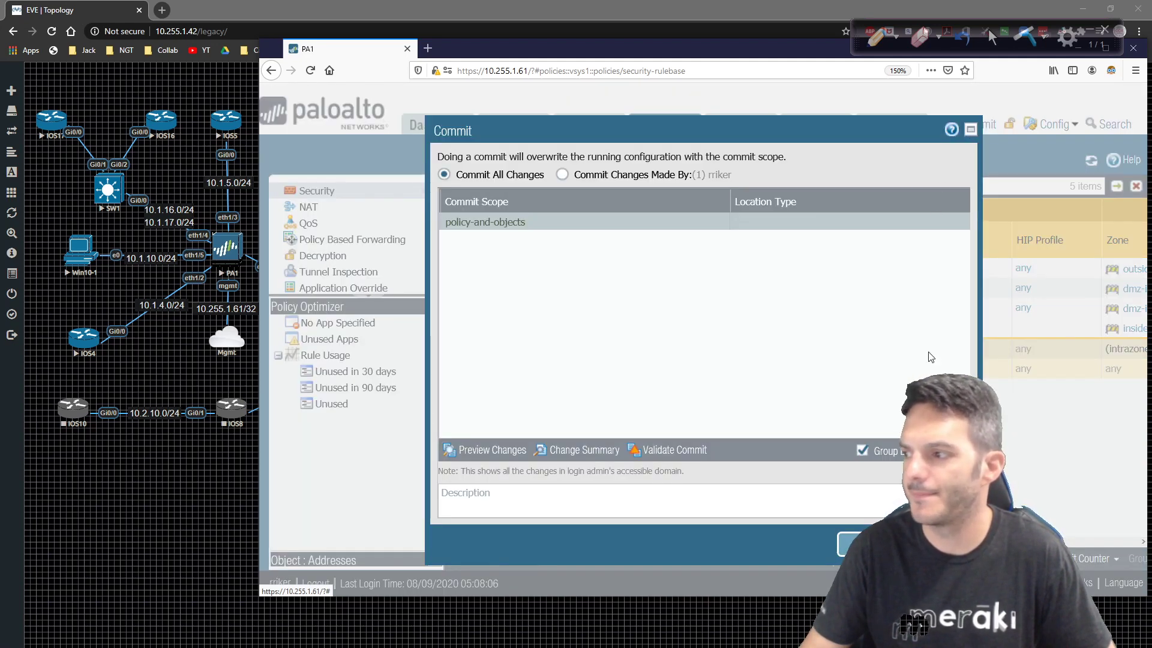
left_click(858, 543)
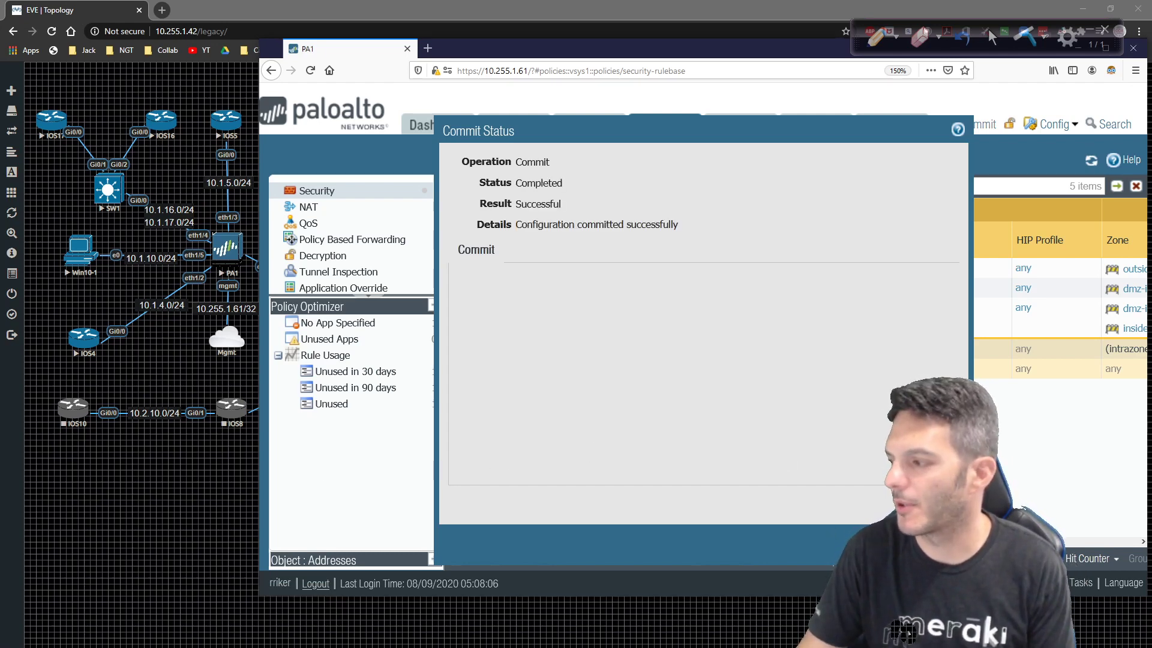
left_click(939, 545)
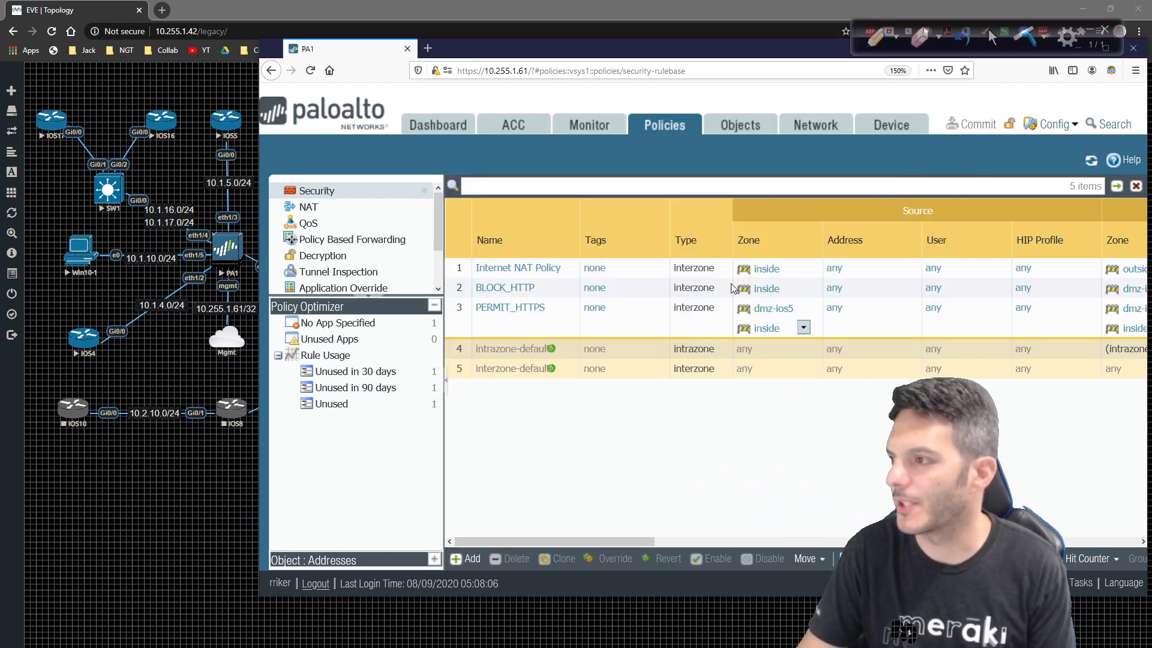
Check Monitor > Session Browser for a single ike session, then switch to the Win10-1 console.
left_click(581, 131)
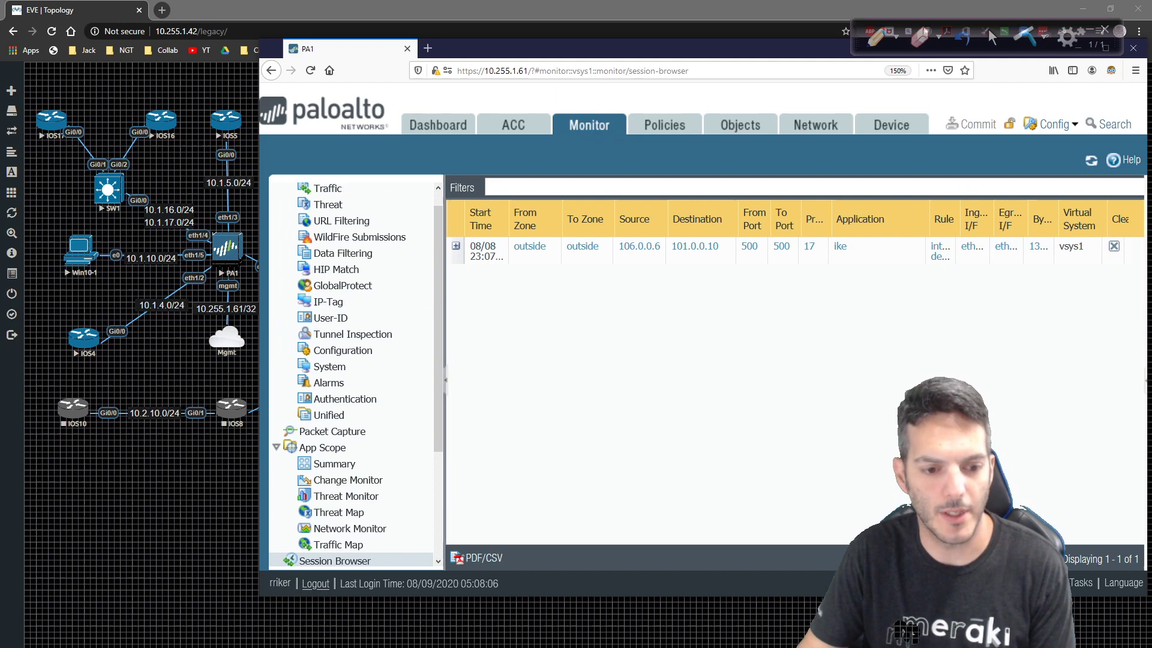
key("alt+Tab")
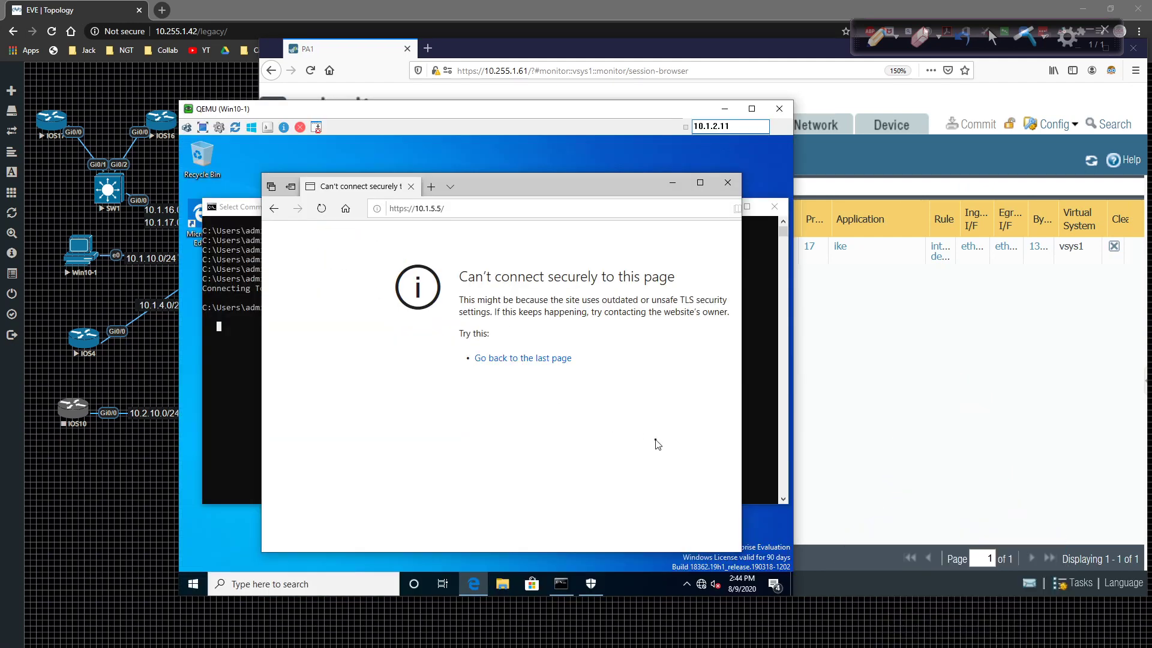
Close Edge's error page and run ipconfig to confirm address 10.1.10.10 with gateway 10.1.10.1.
left_click(721, 187)
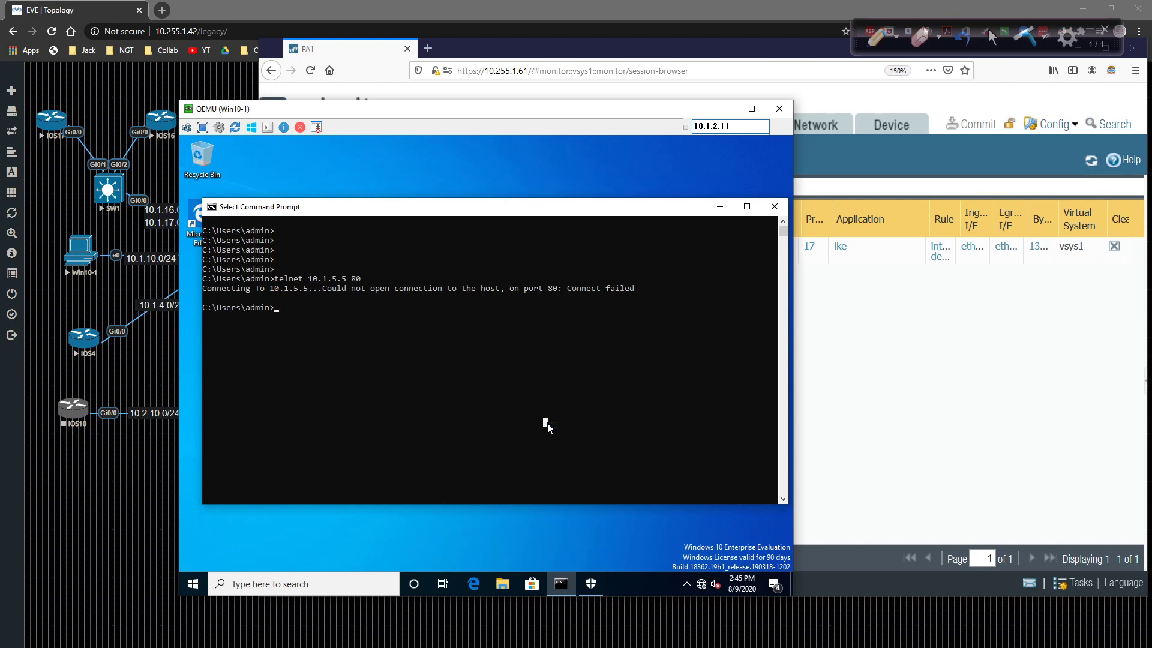
type("ipconfig")
key("Return")
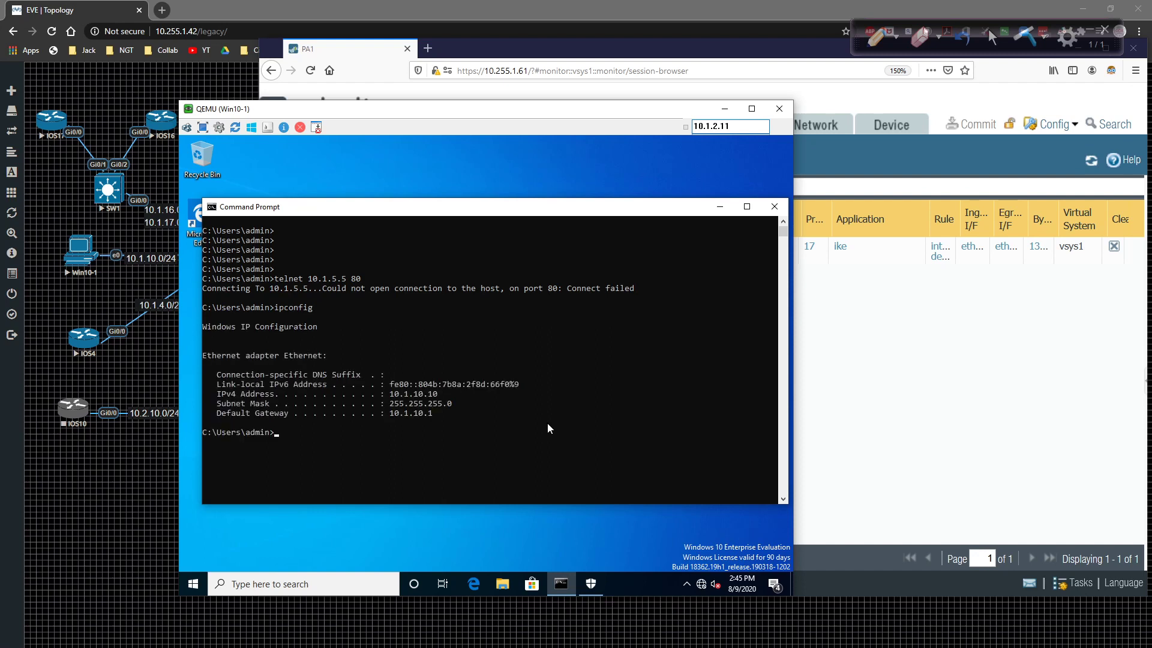
Ping 8.8.8.8 from the client and confirm it gets replies.
type("ping 8.8.8.8")
key("Return")
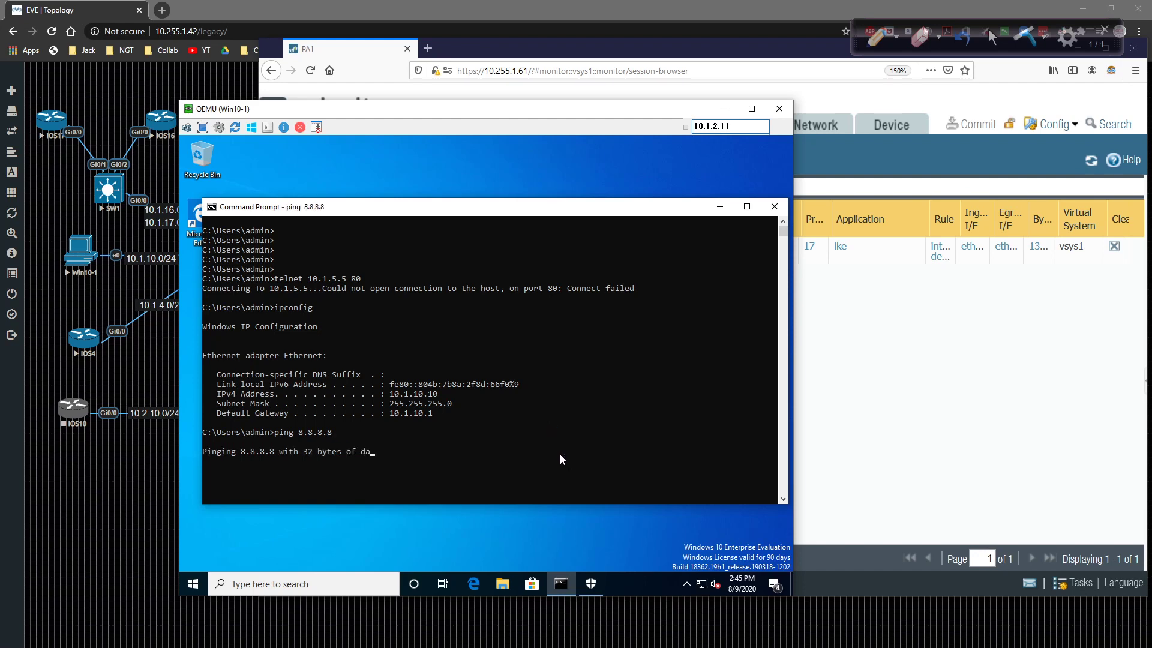
mouse_move(700, 591)
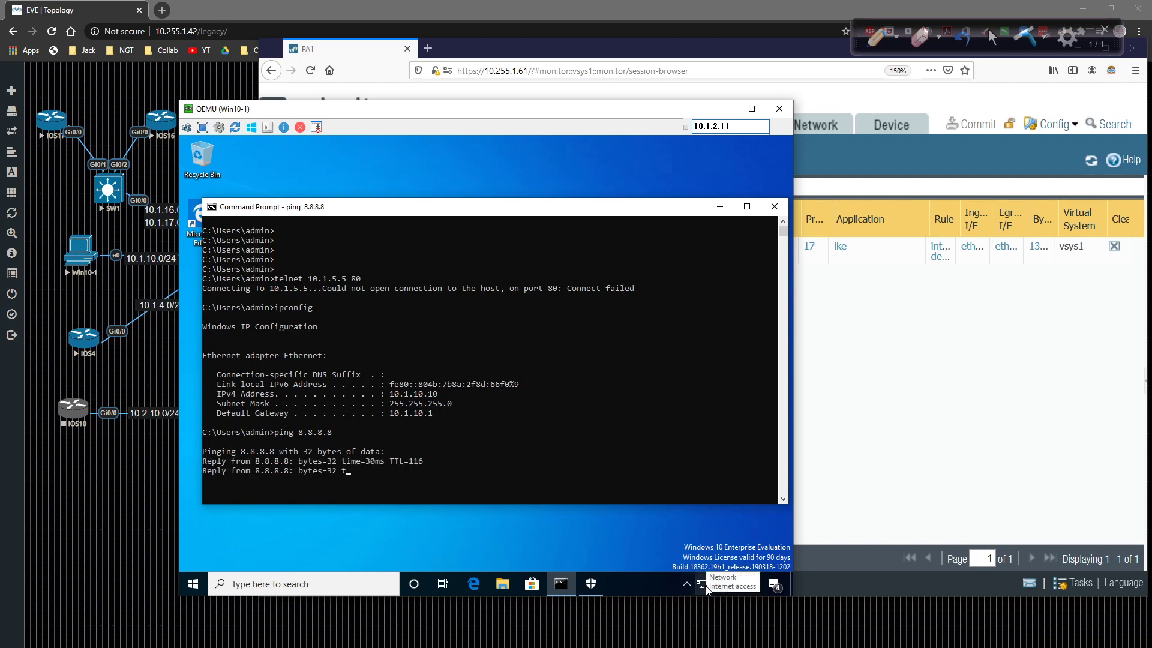
Refresh the firewall's Session Browser to see 47 inside-to-outside DNS and SSL sessions.
left_click(947, 370)
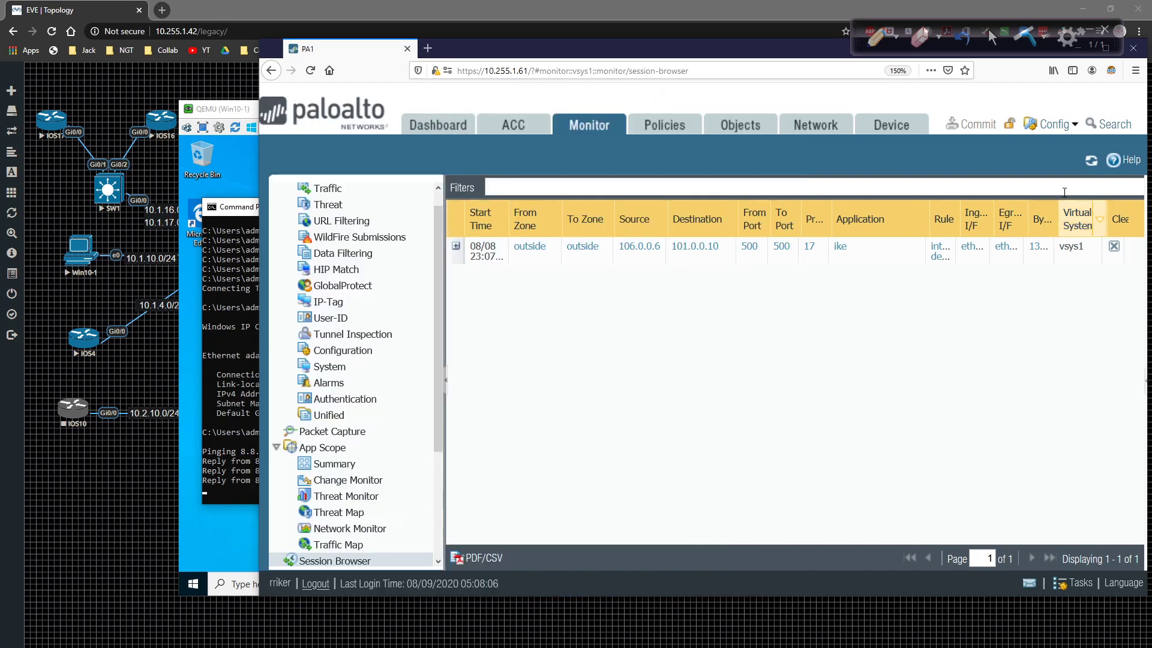
left_click(1083, 161)
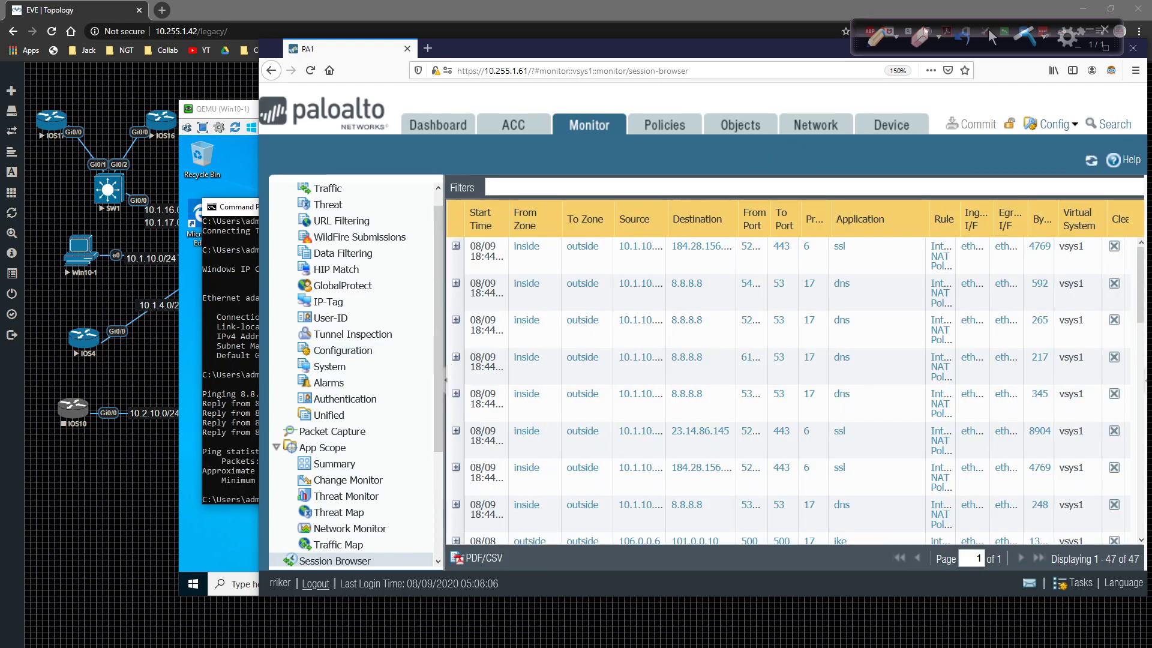
left_click(248, 347)
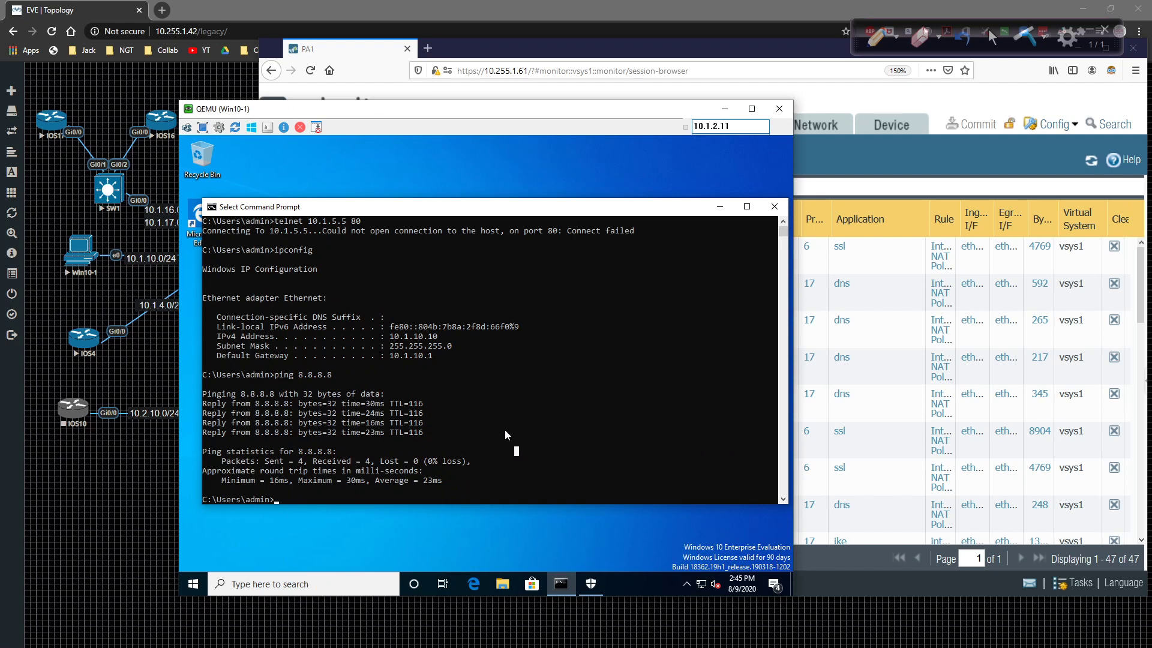
Ping google.com from the client, resolving to 172.217.9.78 with 4 replies and 0% loss.
type("ping google.com")
key("Return")
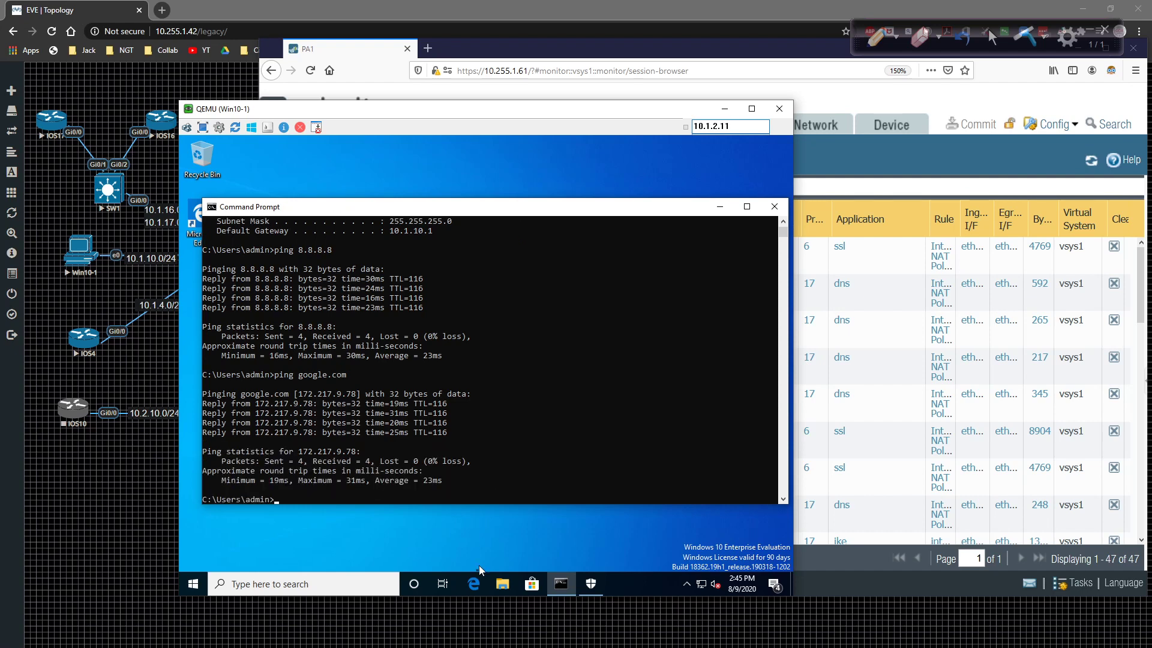
left_click(476, 592)
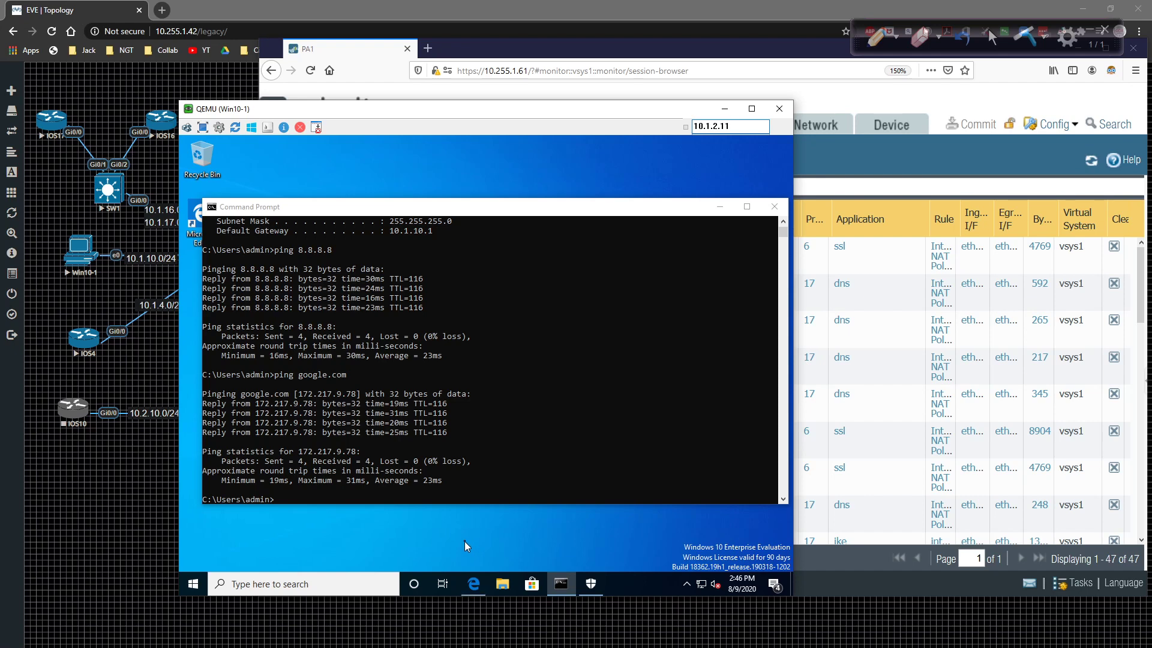
Close the Windows Security window and load google.com in Edge.
left_click(600, 590)
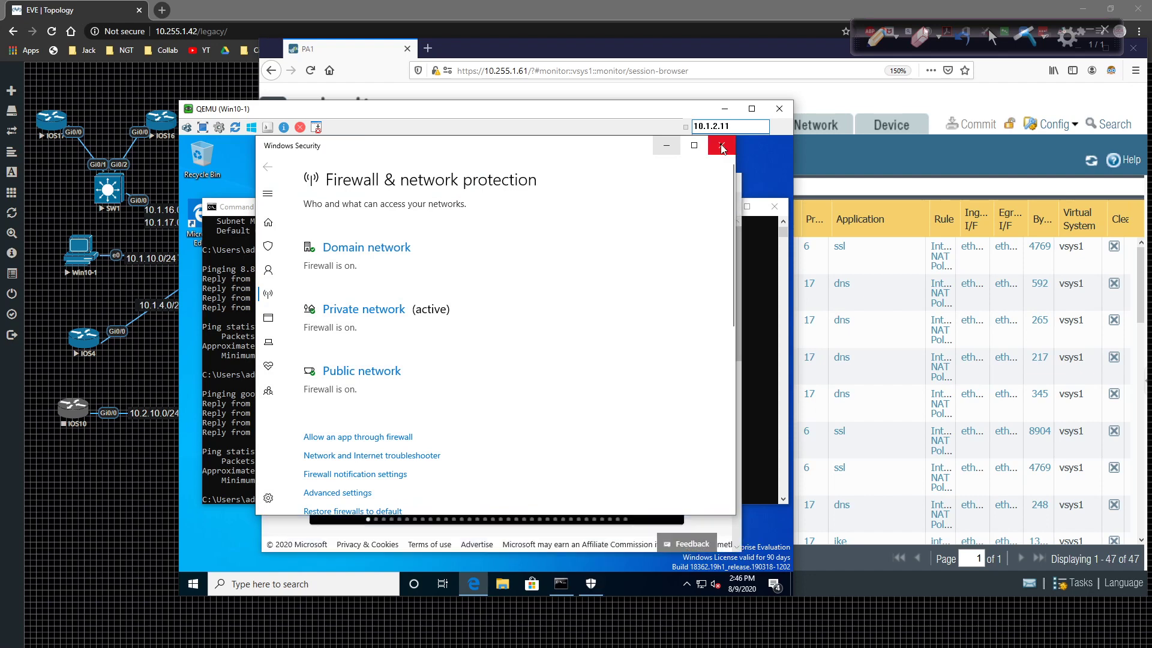
left_click(720, 150)
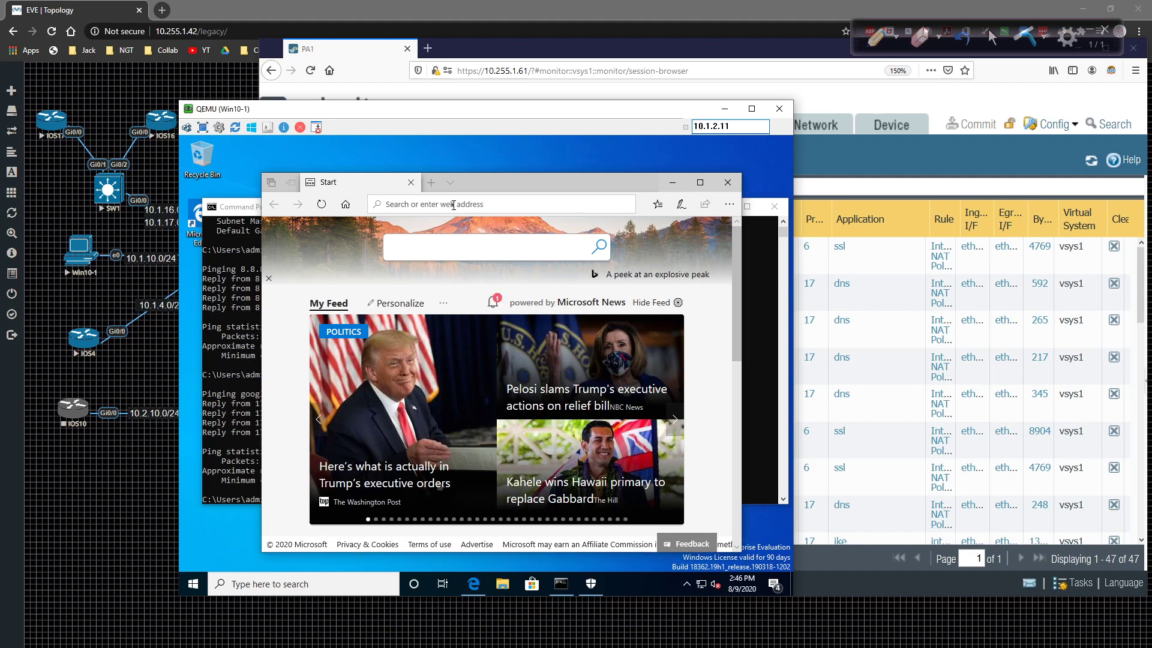
left_click(453, 205)
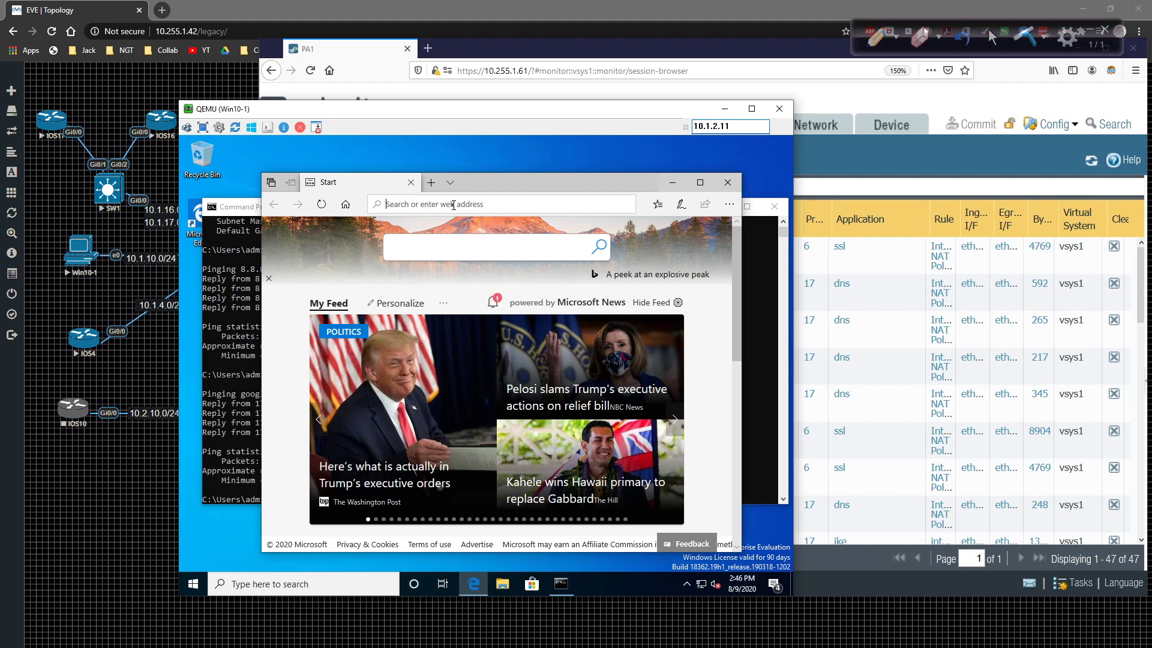
type("google.com")
key("Return")
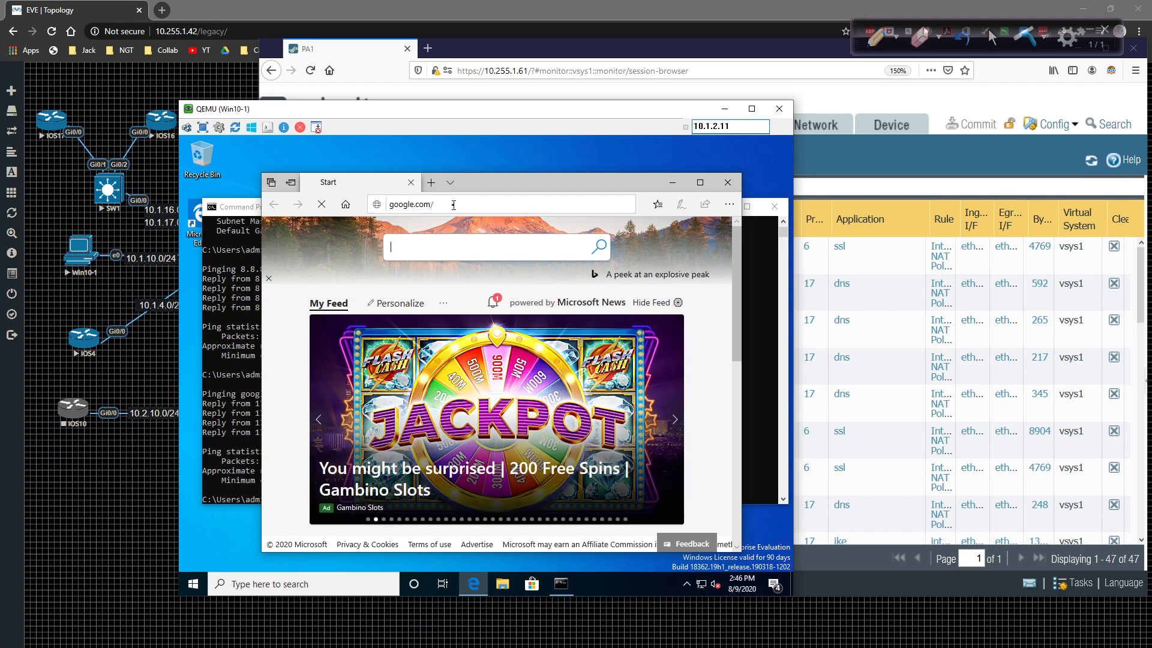
Move the Win10 console left, maximize Edge, and refresh Session Browser showing web-browsing to 172.217.9.78:80.
left_click(908, 150)
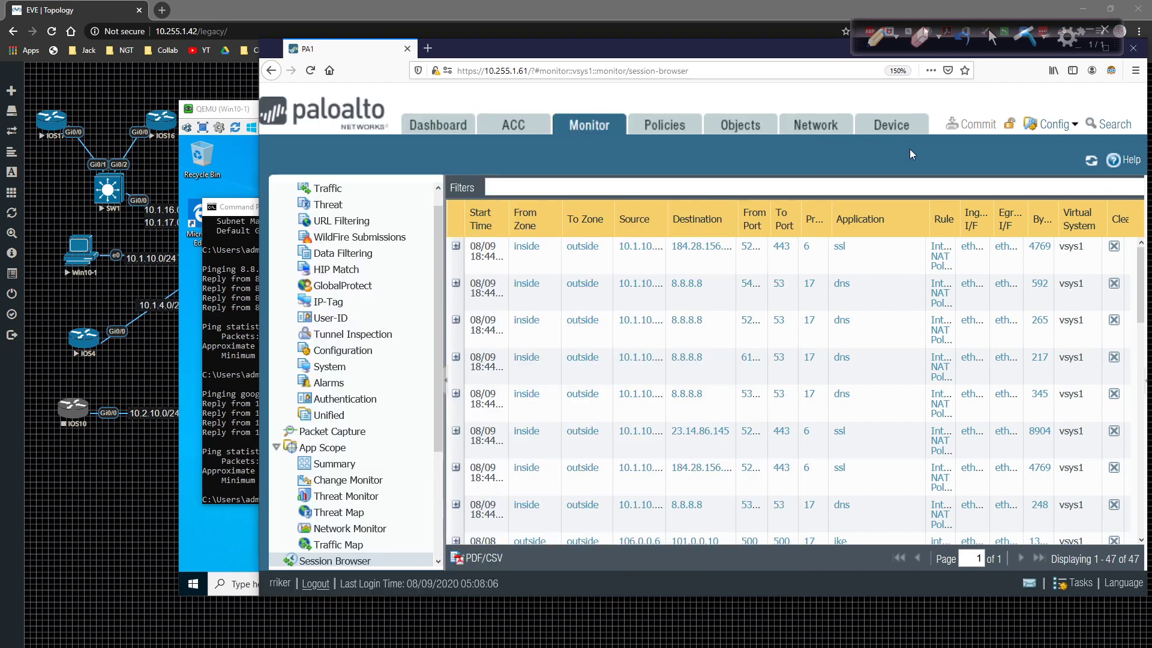
left_click(251, 105)
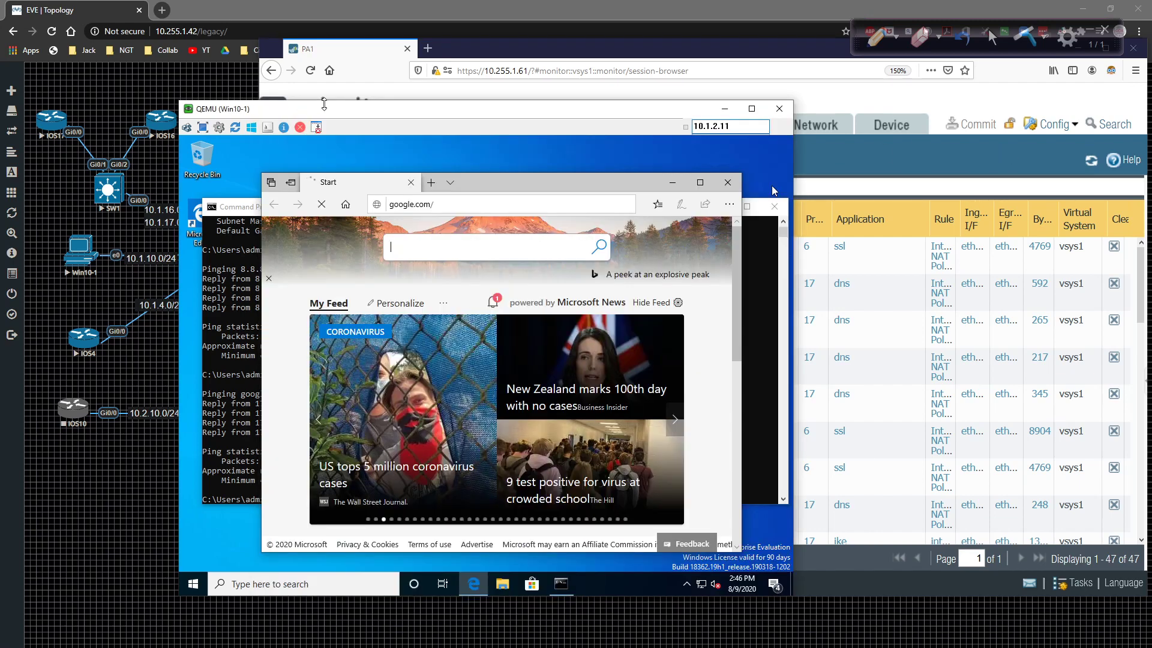
left_click_drag(380, 112, 233, 106)
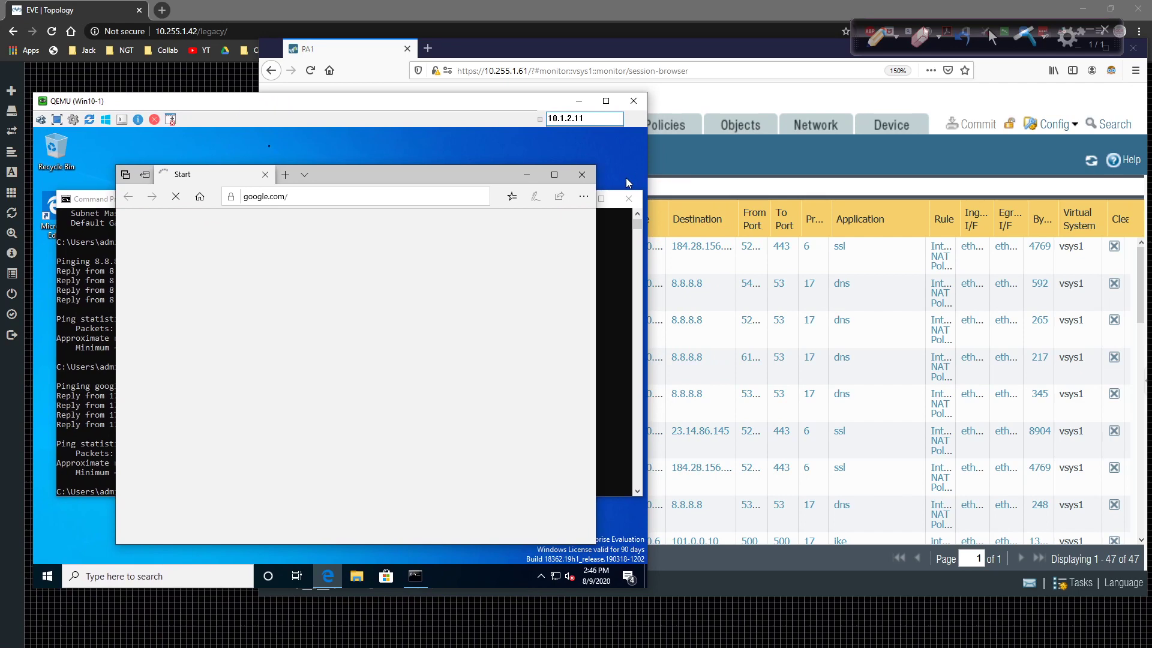
double_click(387, 185)
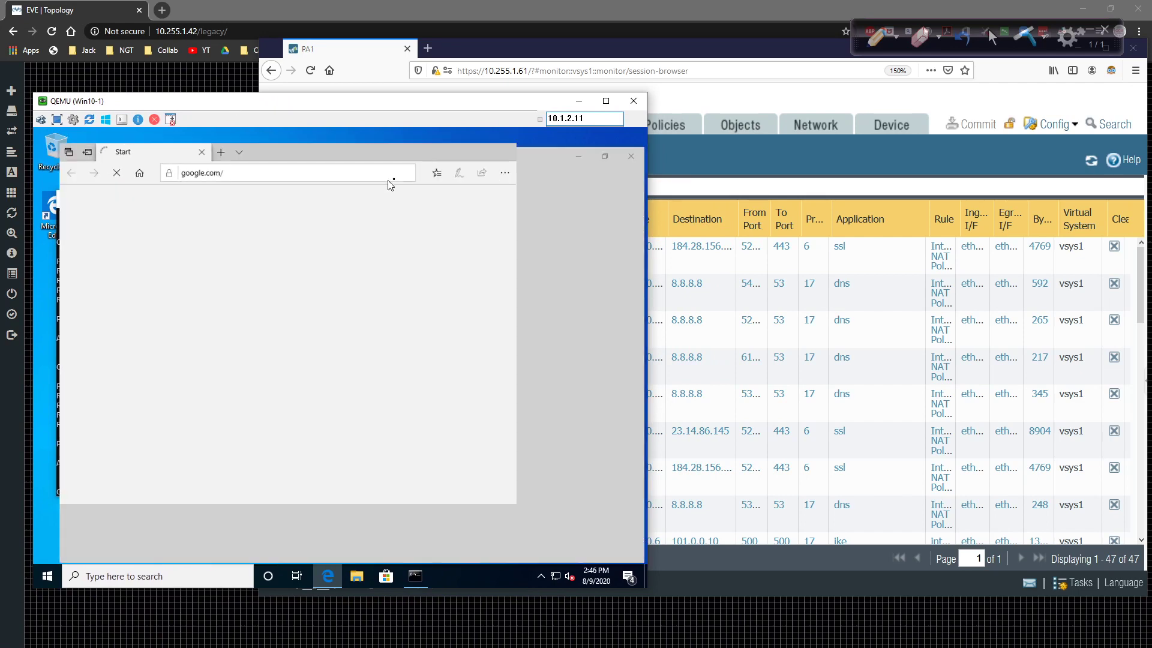
left_click(959, 163)
left_click(1090, 160)
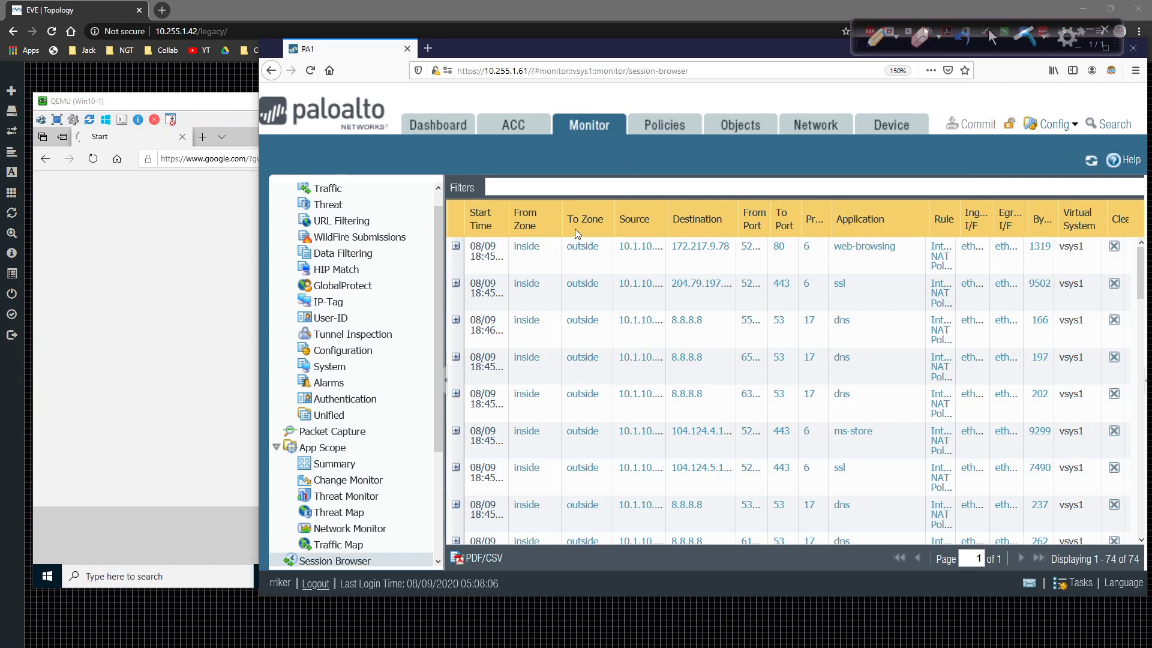
Show the Security rulebase's Rule Usage columns, then bring the Win10 console with Google forward.
left_click(644, 126)
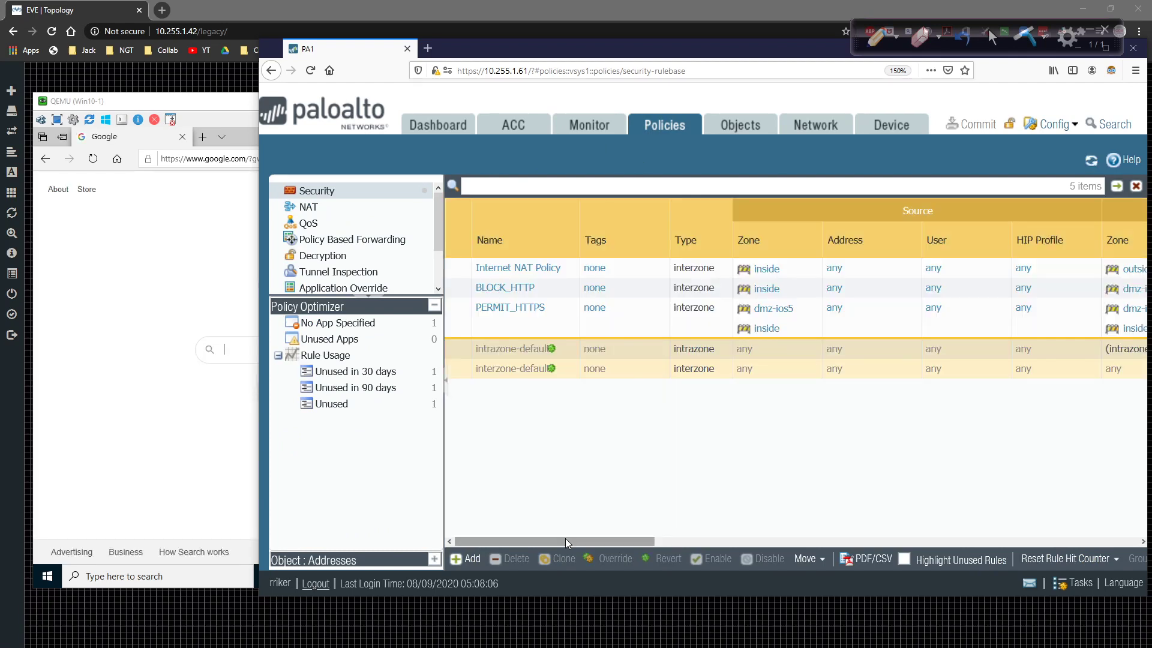
left_click_drag(565, 539, 967, 532)
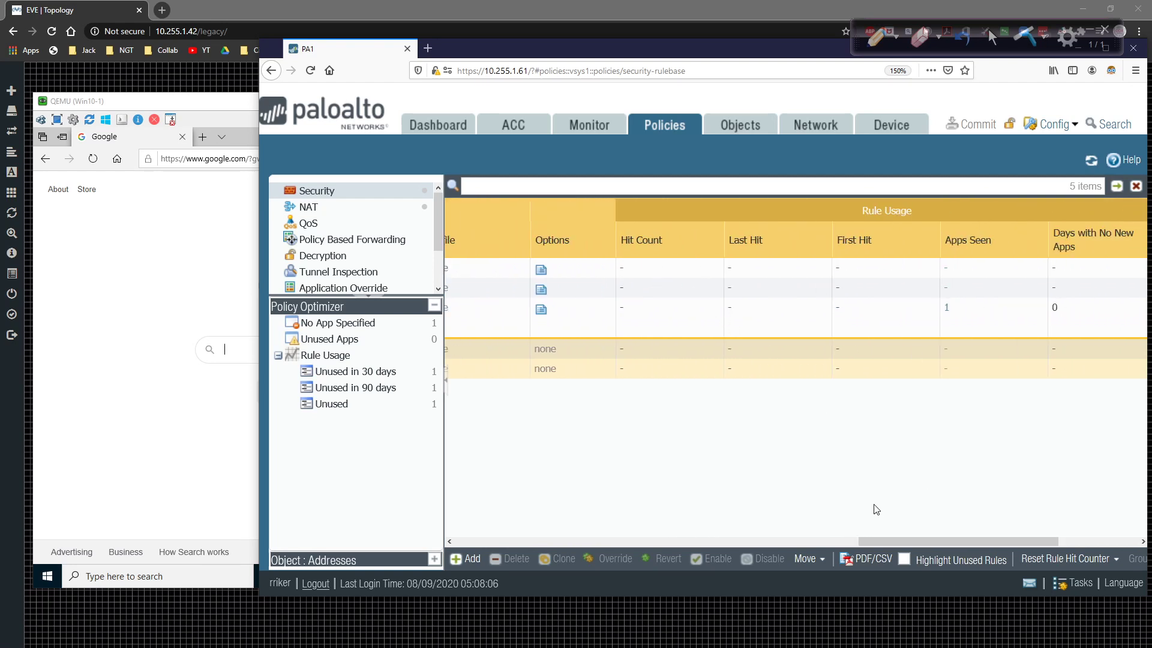
left_click(166, 424)
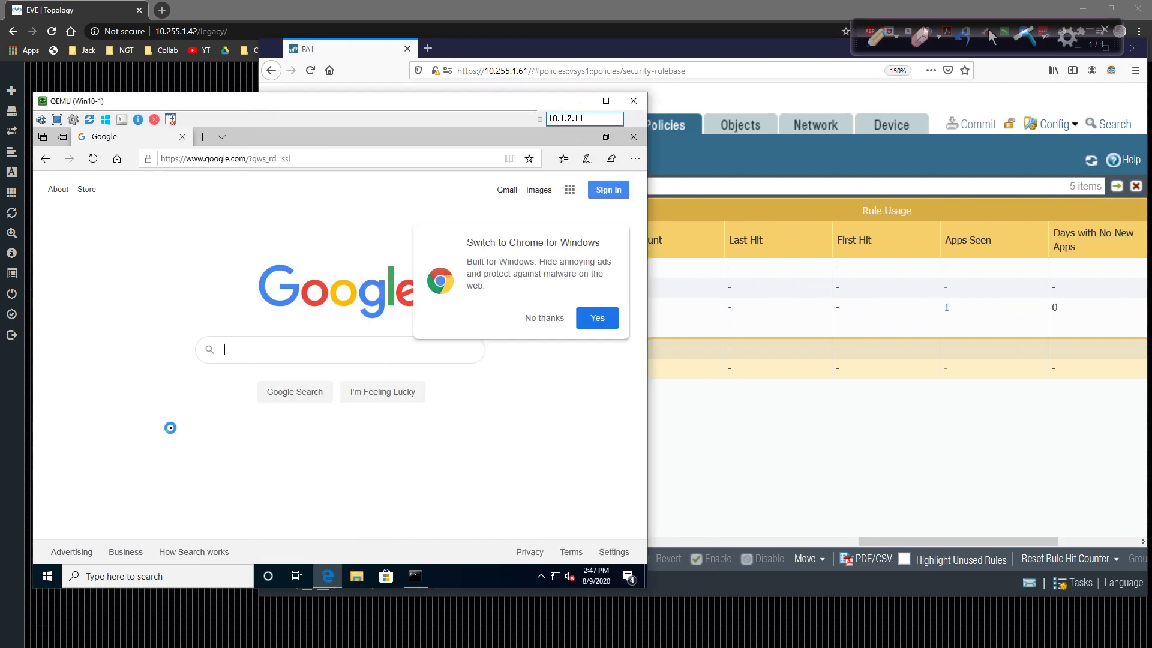
Choose No thanks on Edge's Switch to Chrome suggestion.
left_click(528, 324)
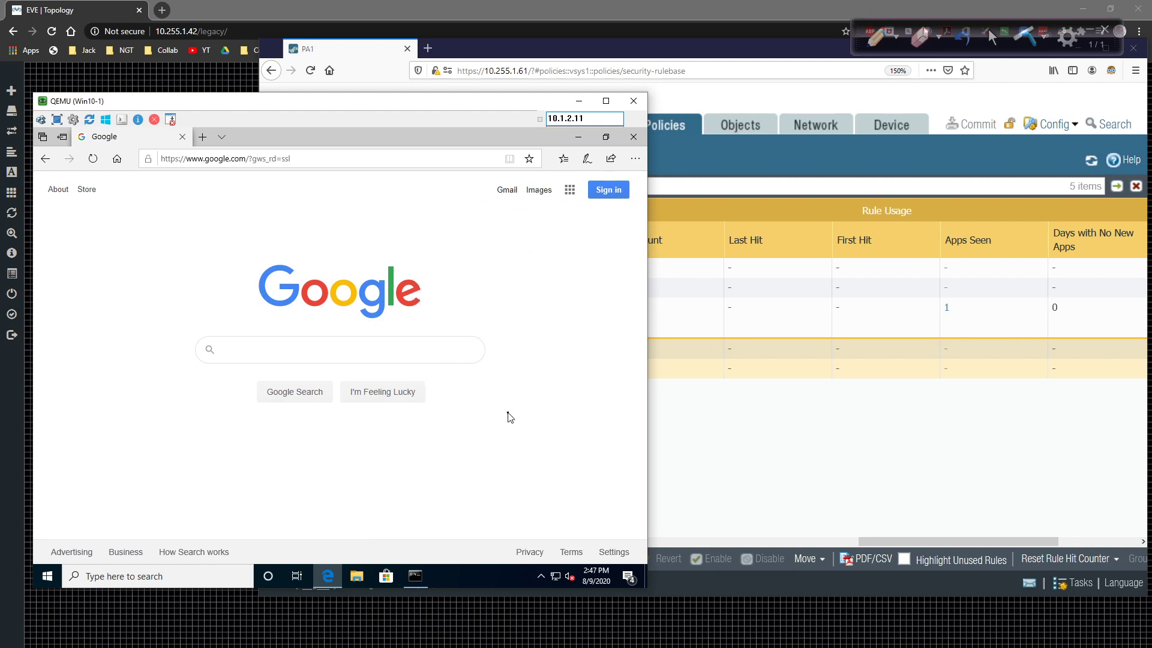